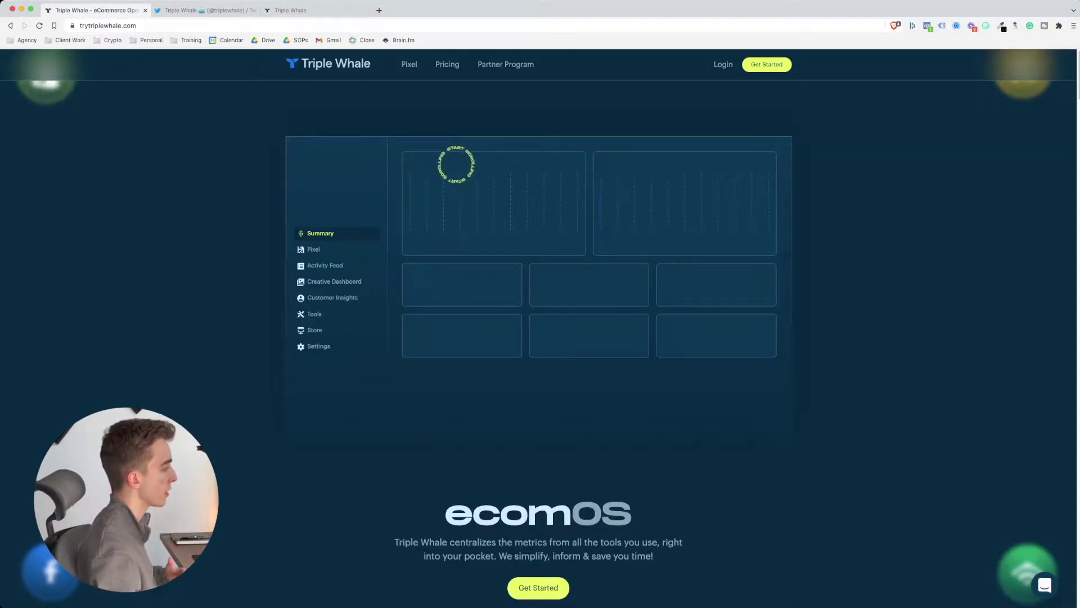
- Scroll down the homepage until the ecomOS preview shows $146,829 Shopify sales, 3.2 blended ROAS and $29,896 net profit
scroll(378, 228, "down", 5)
scroll(378, 227, "down", 5)
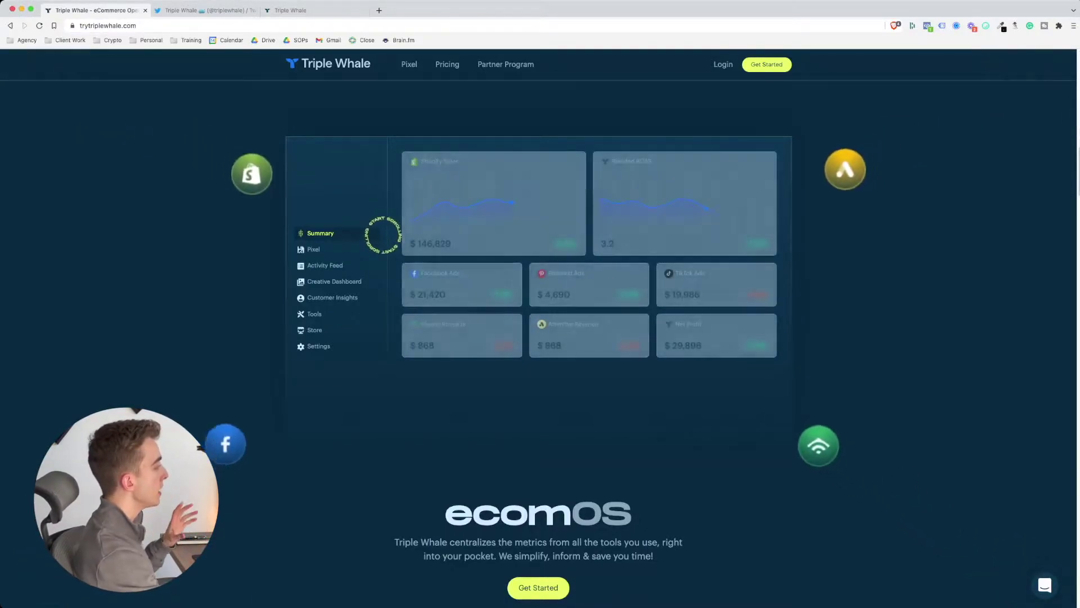
scroll(385, 229, "down", 5)
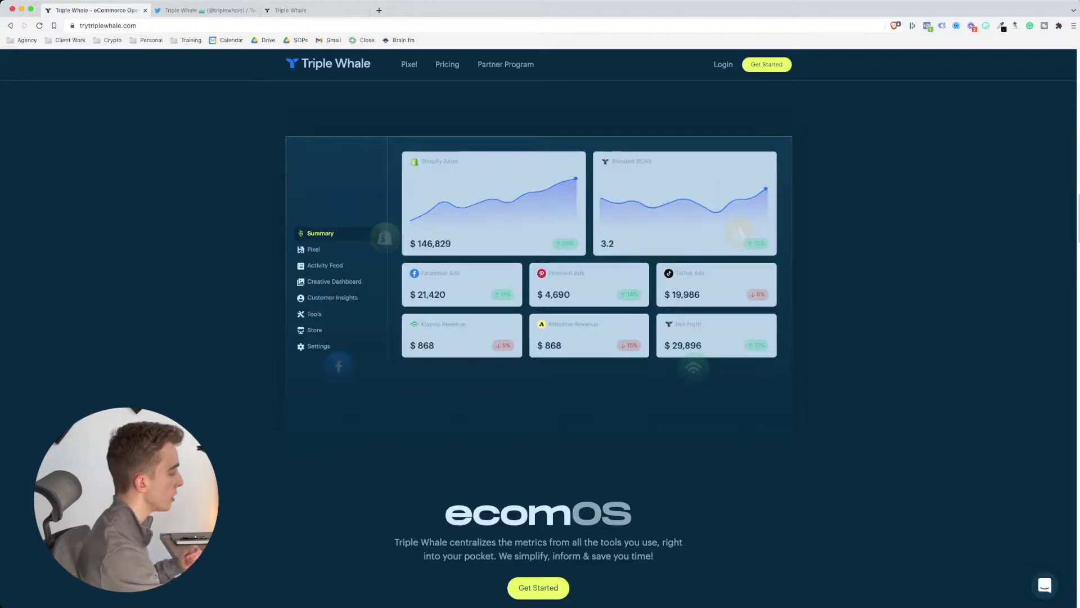
scroll(539, 247, "down", 3)
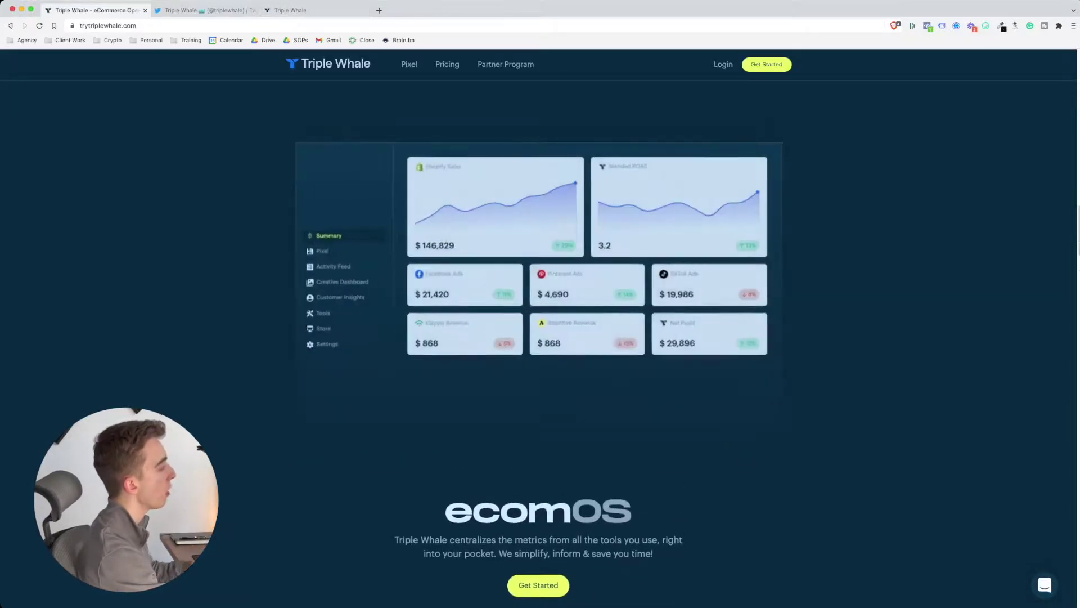
scroll(539, 248, "down", 2)
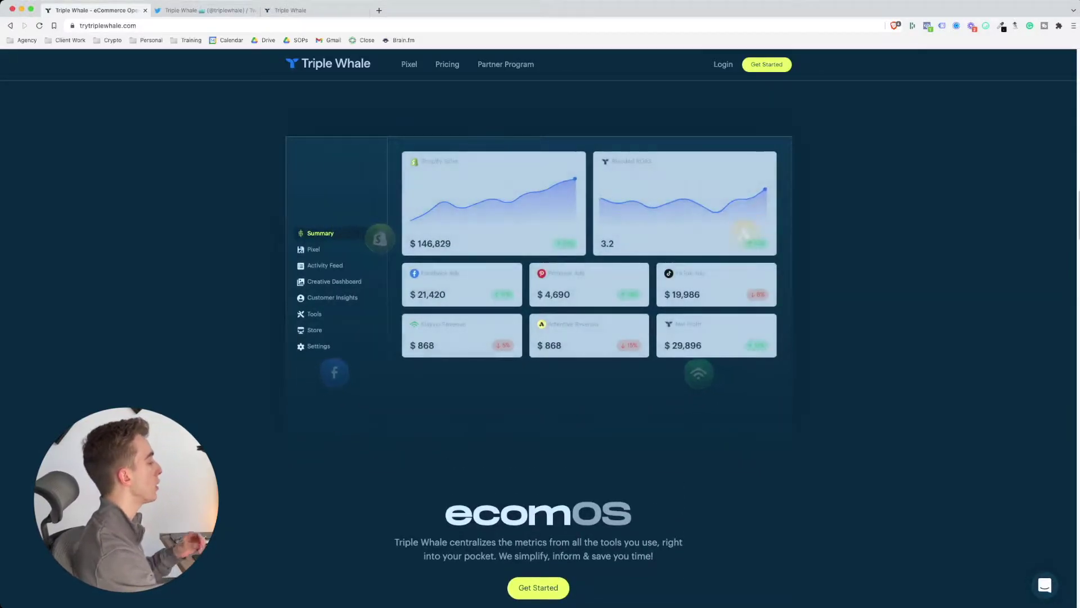
scroll(539, 248, "down", 3)
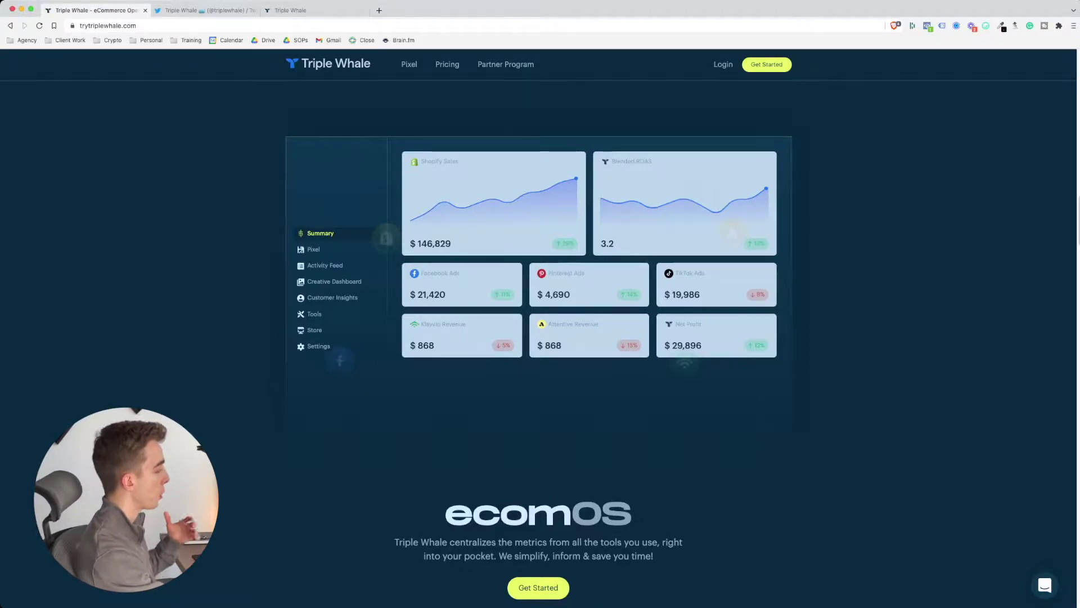
scroll(540, 337, "down", 10)
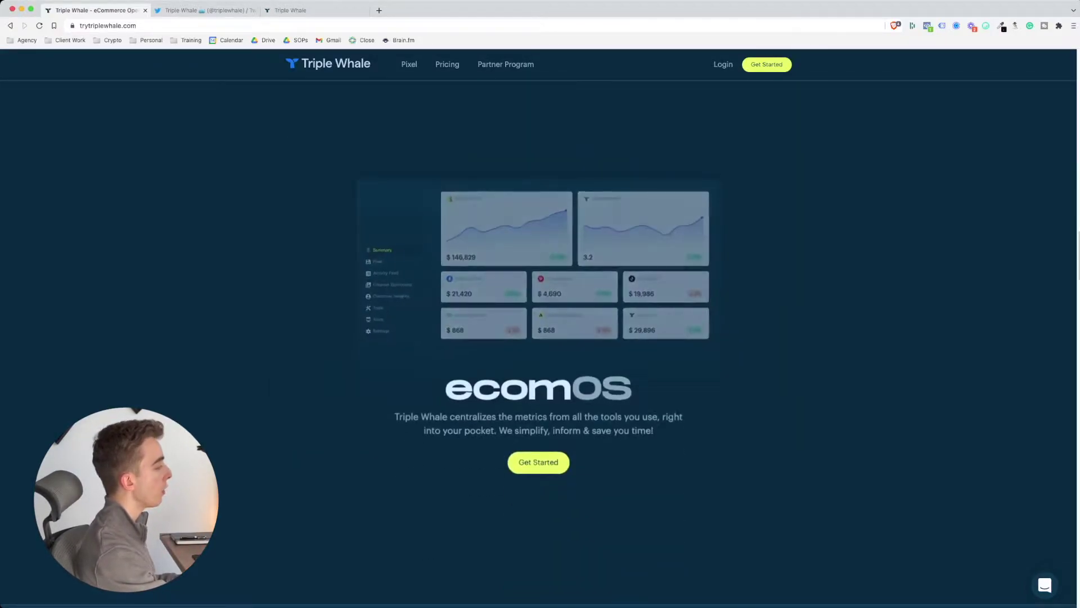
- Scroll past the homepage's Summary and Pixel sections to the channel tiles reading $21,420, $4,690 and $19,986
scroll(540, 338, "down", 8)
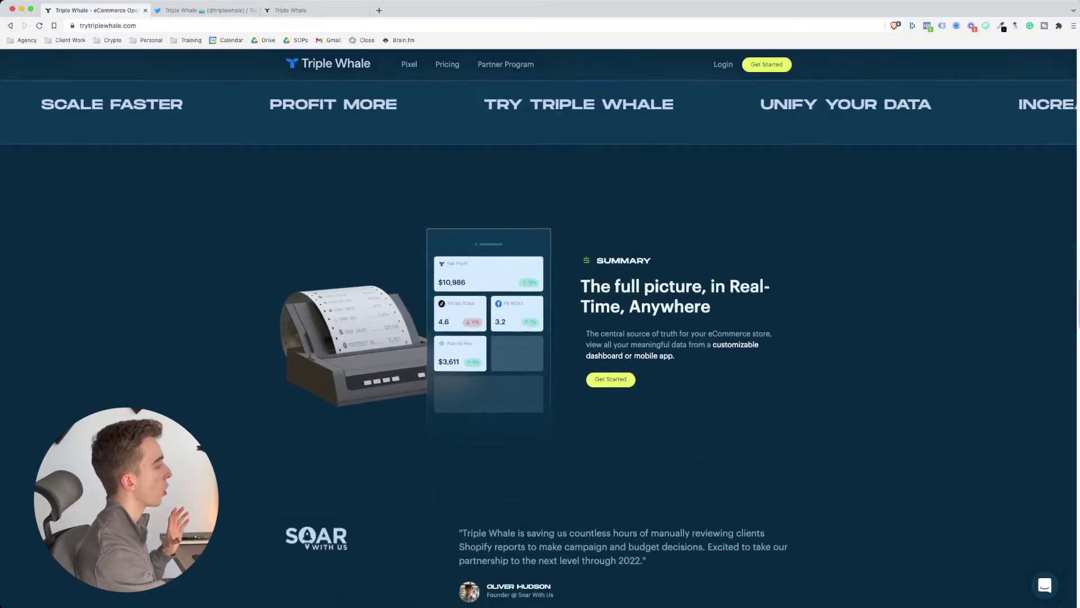
scroll(540, 338, "down", 3)
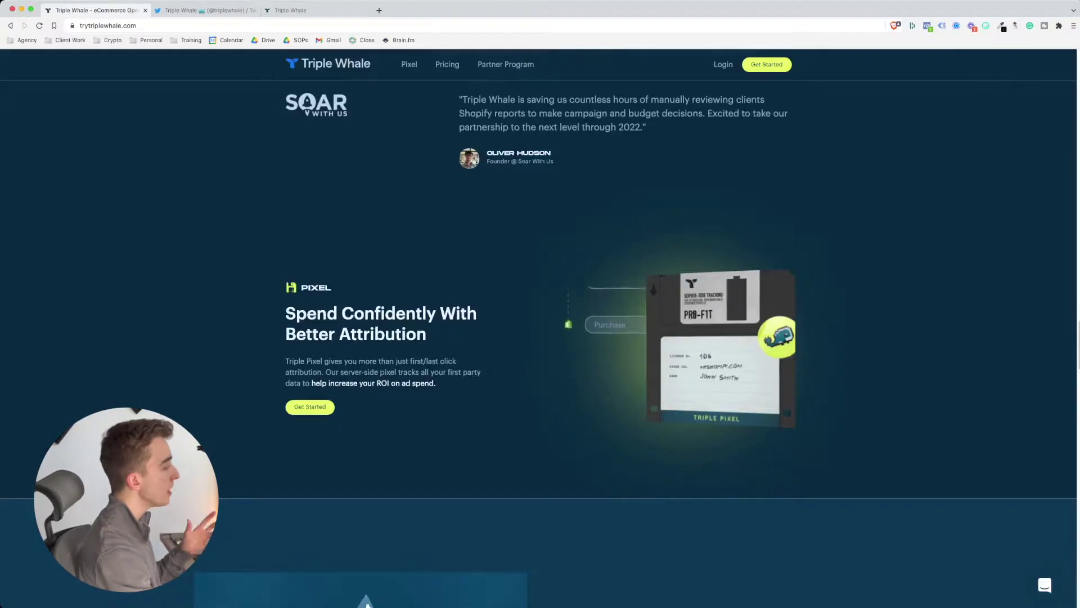
scroll(540, 337, "down", 8)
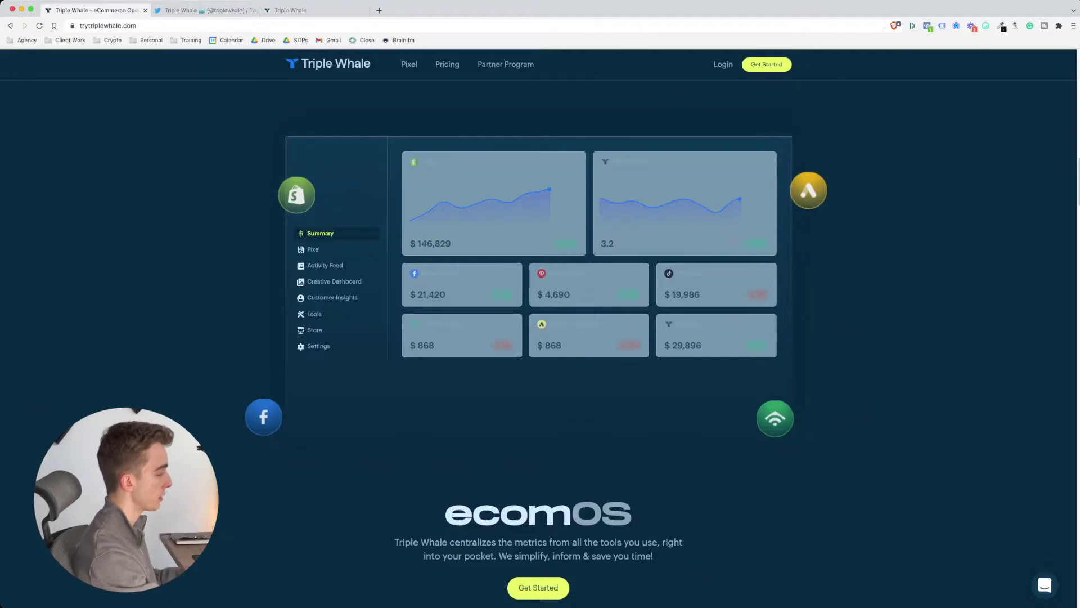
- Compare the $100/mo and $300/mo plan features on the Pricing tab, then return to the Today Summary dashboard
key("super+3")
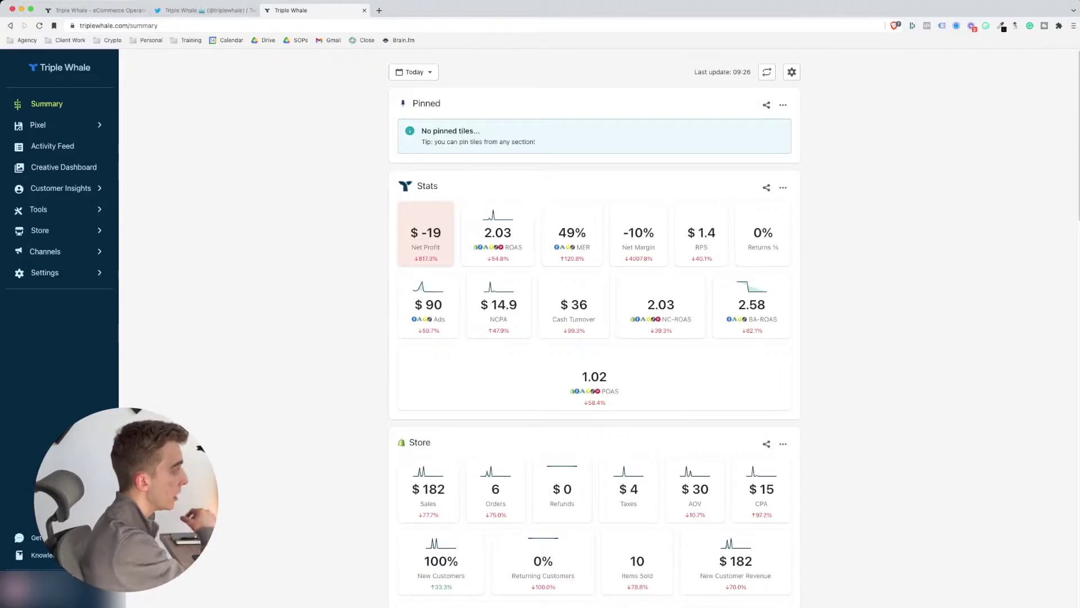
key("super+1")
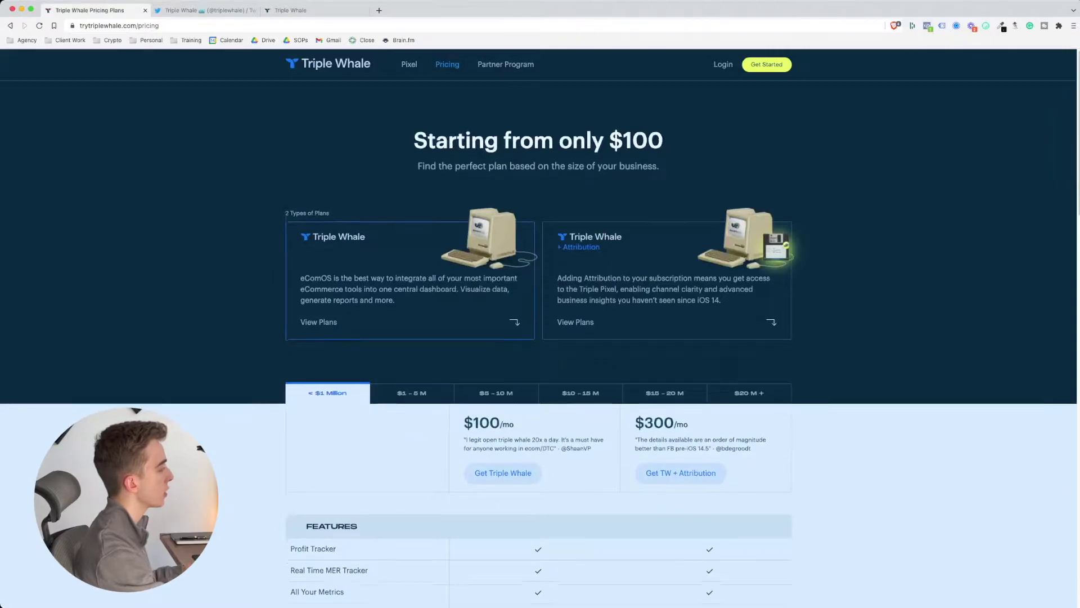
scroll(540, 337, "down", 5)
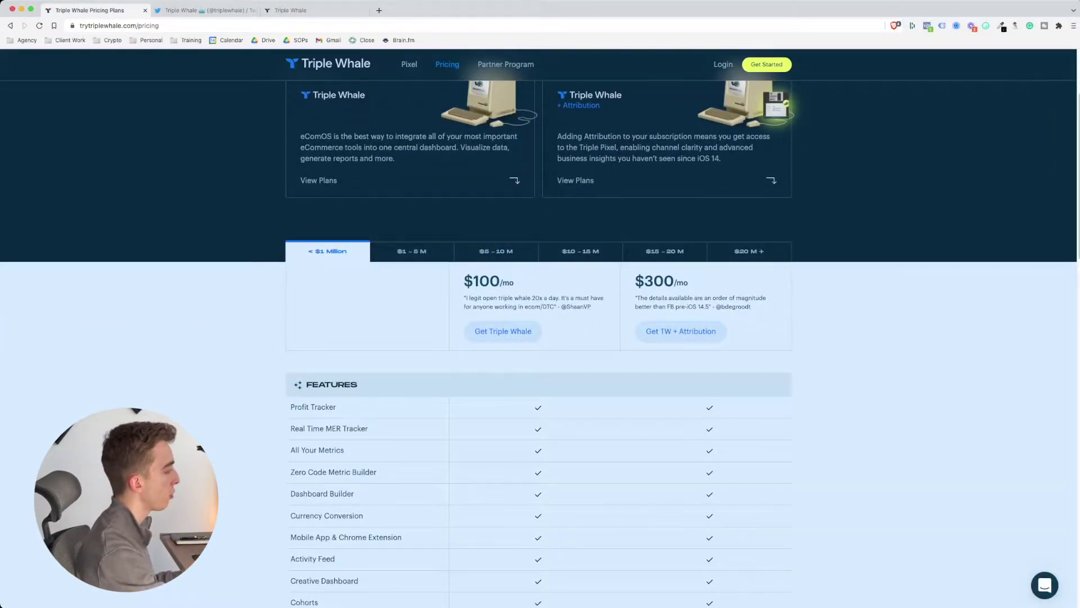
scroll(540, 338, "down", 1)
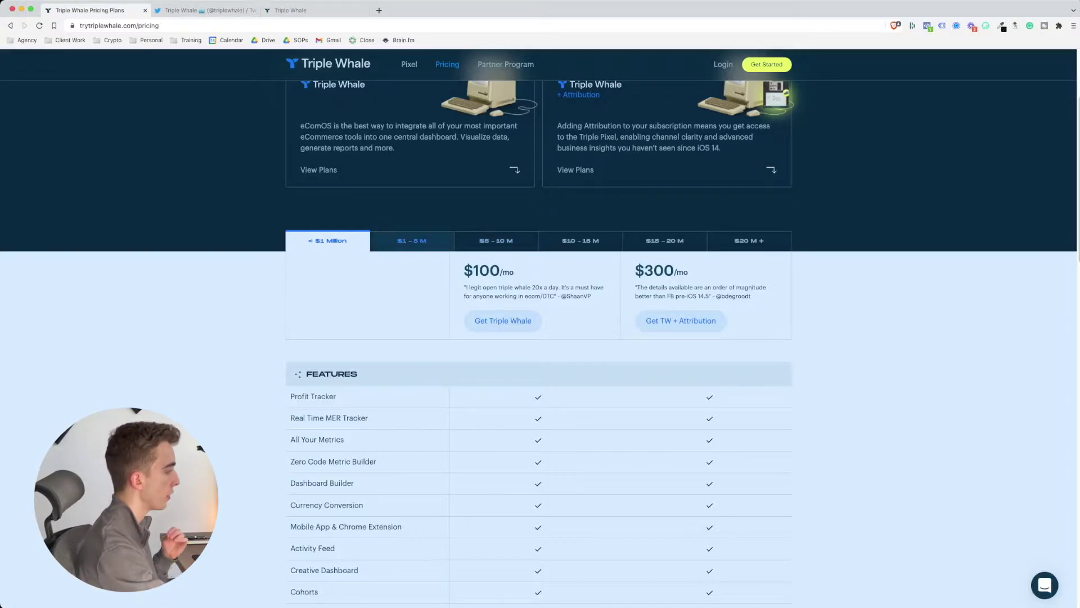
scroll(540, 304, "up", 3)
key("super+3")
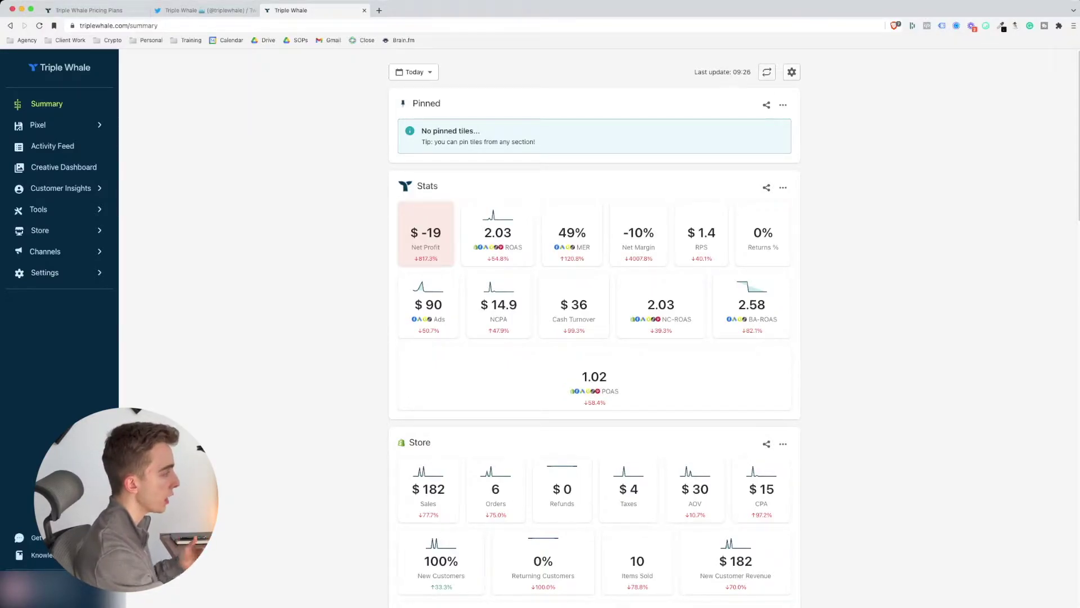
- Browse the Convert Currency options in the dashboard settings, then refresh so net profit reads $30
left_click(791, 72)
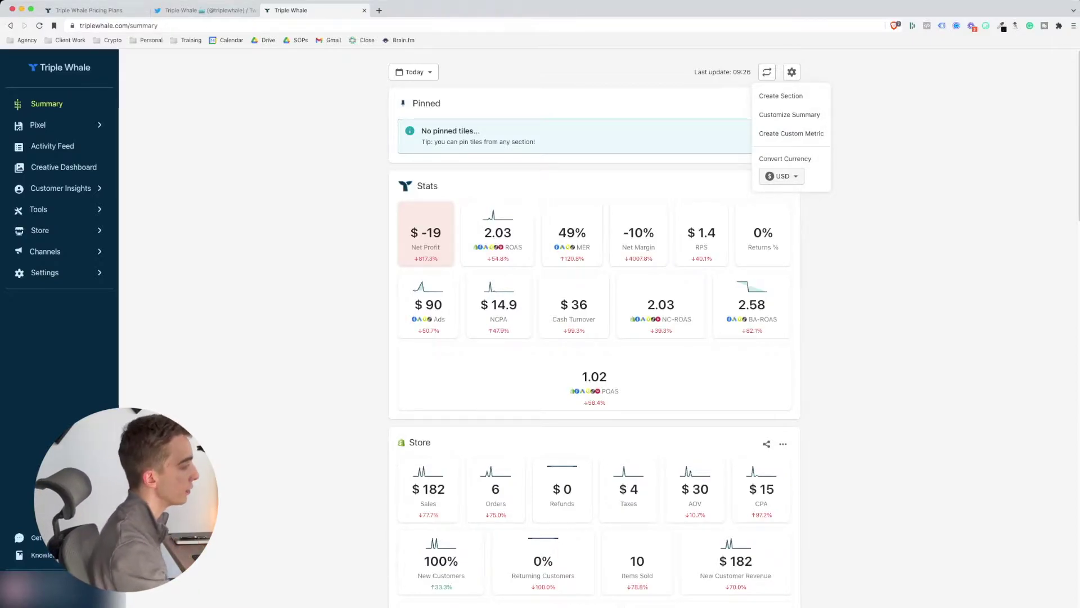
left_click(781, 176)
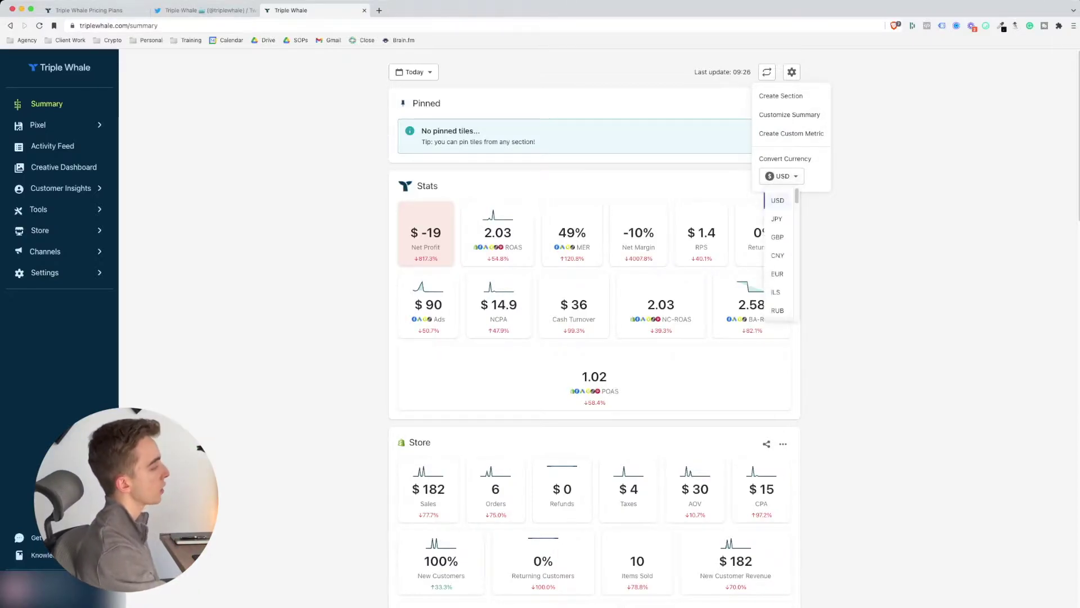
scroll(778, 256, "down", 2)
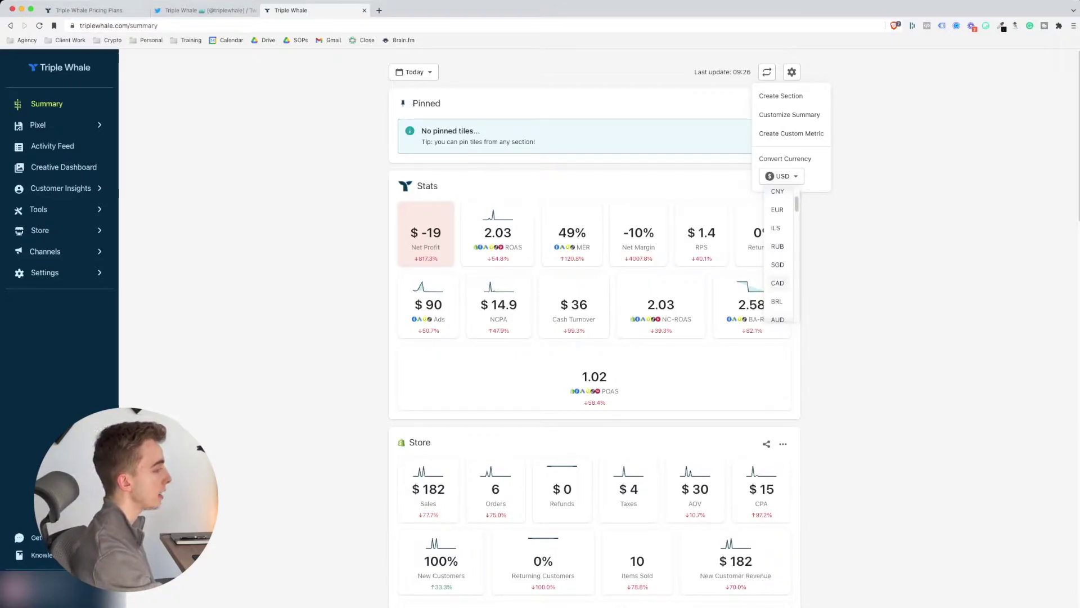
scroll(777, 256, "up", 2)
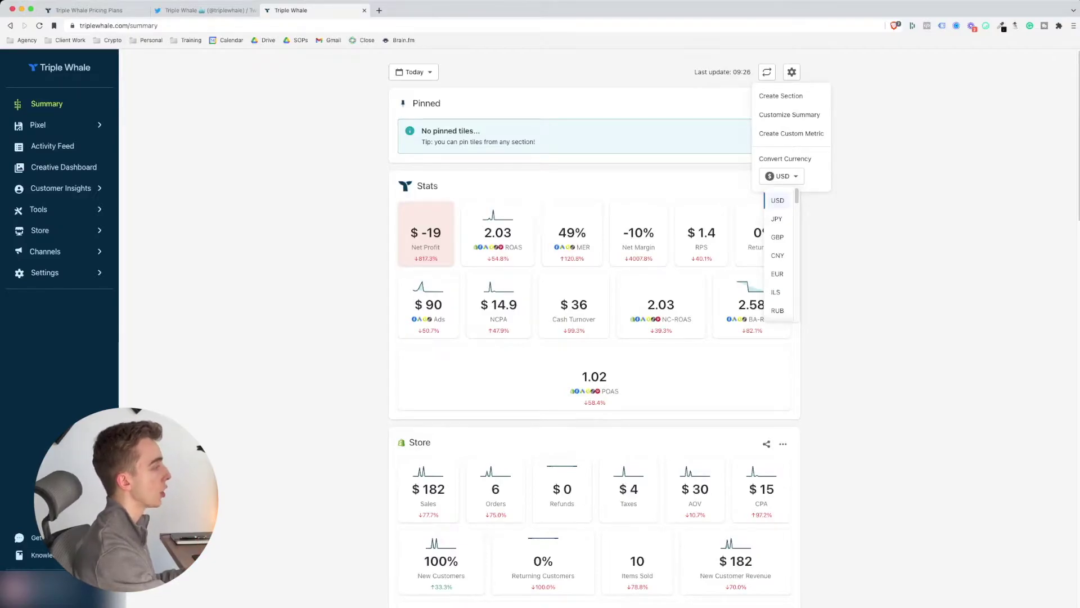
key("Return")
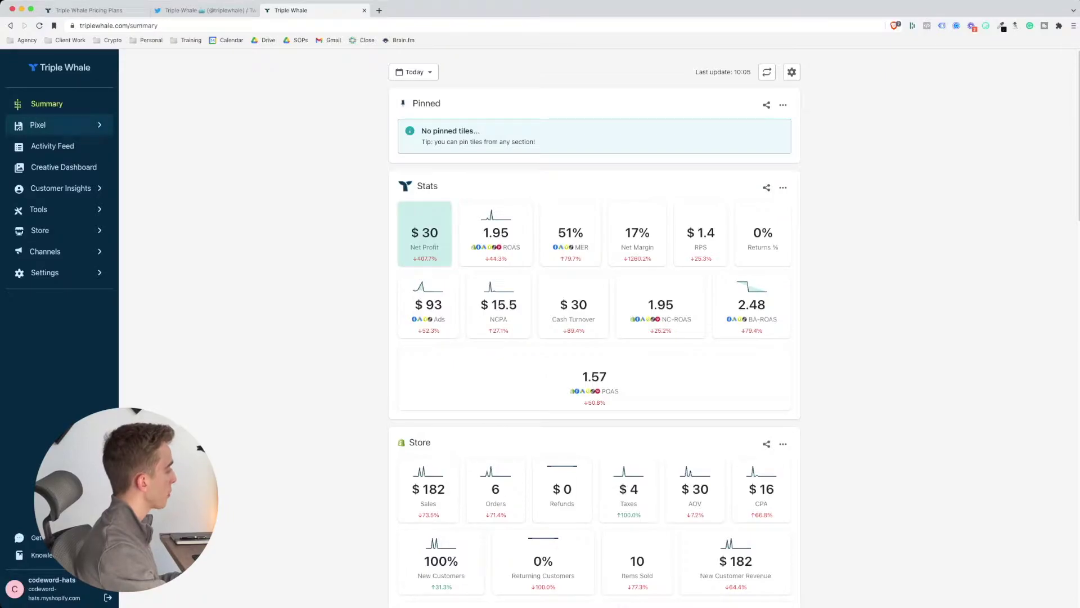
- Open Pixel > Attribution to list Facebook campaigns with $88.68 total spend and 2.05 ROAS
left_click(59, 125)
left_click(44, 144)
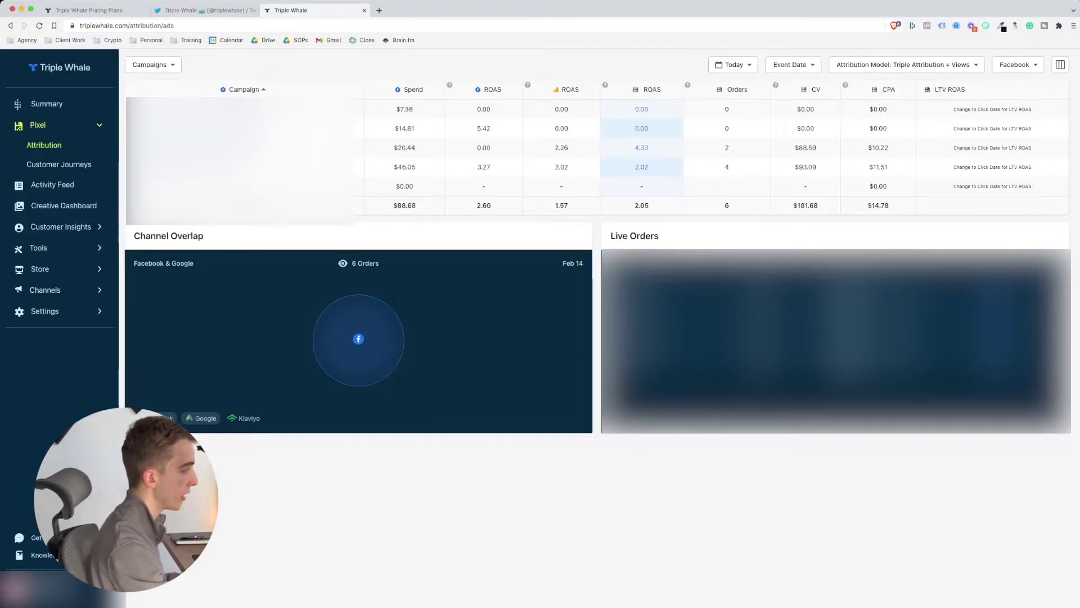
- Set the attribution range to the last 7 days (2022/02/07–2022/02/13) and close the campaign's order details
left_click(733, 64)
left_click(673, 133)
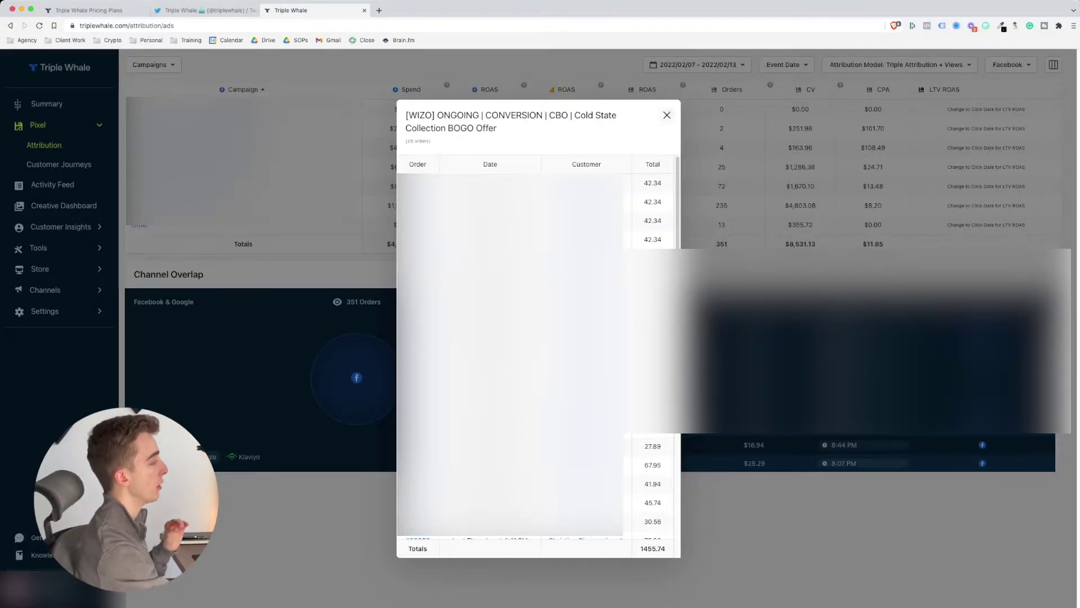
left_click(666, 115)
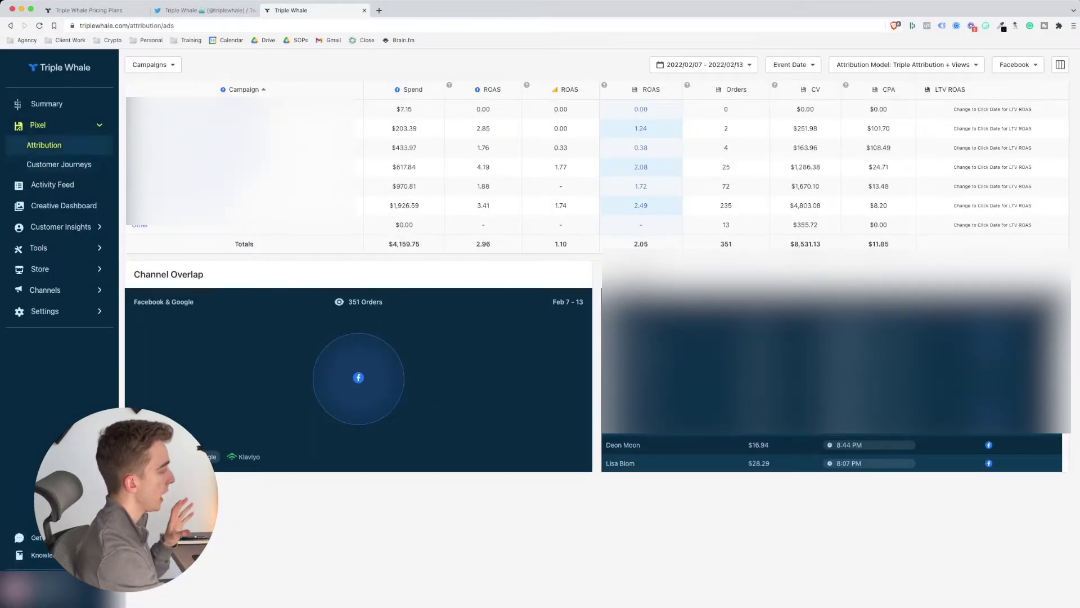
- Open Pixel's Customer Journeys page and dismiss the aggregated customer journeys announcement
left_click(59, 164)
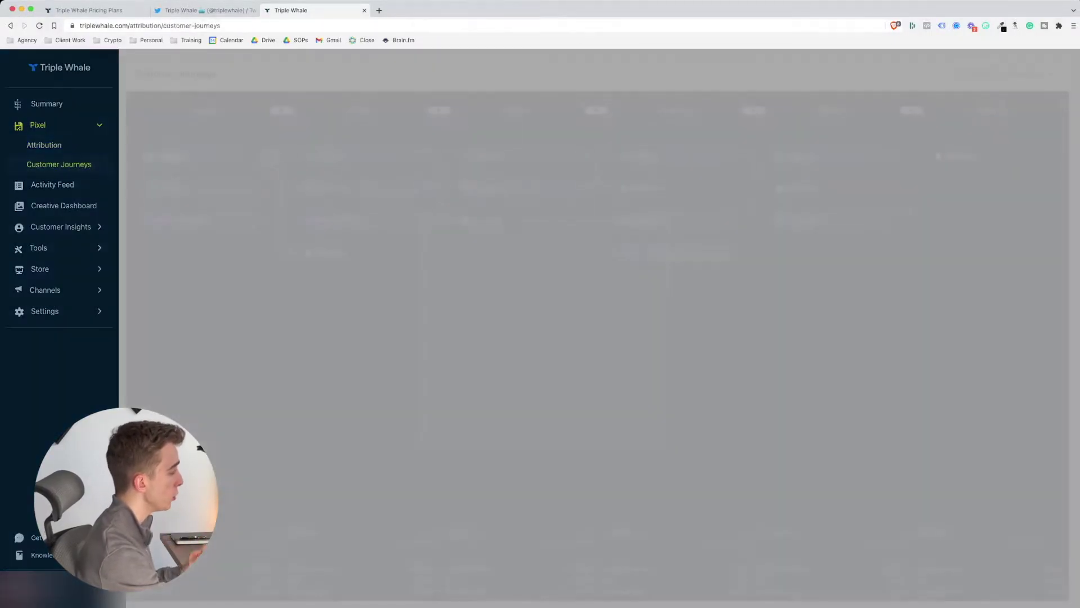
key("Escape")
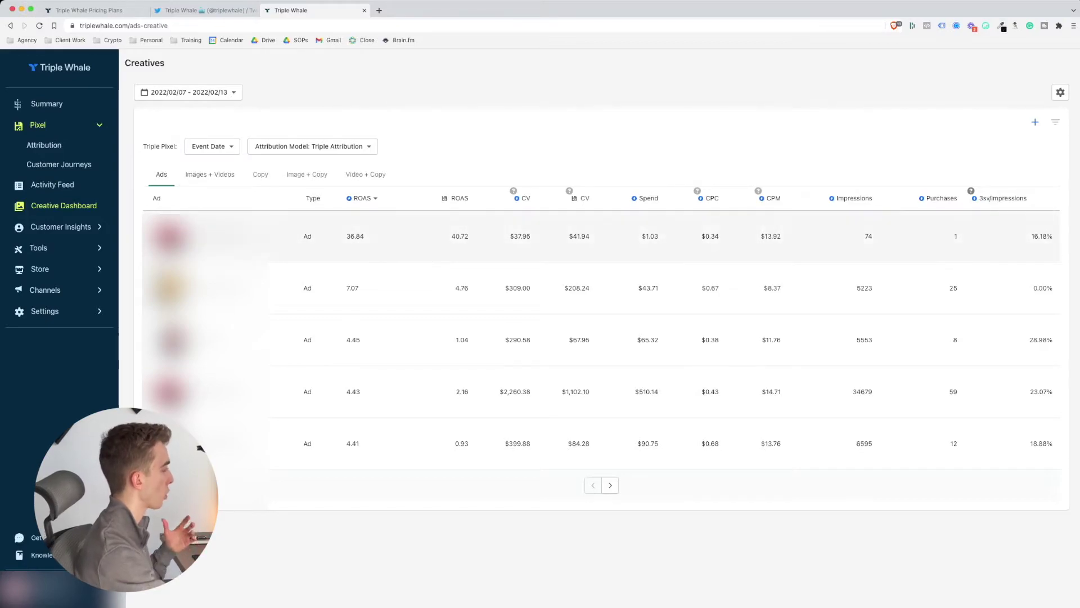
- Cycle the creative groupings through Images + Videos, Copy and Image + Copy, ending on Video + Copy
left_click(209, 174)
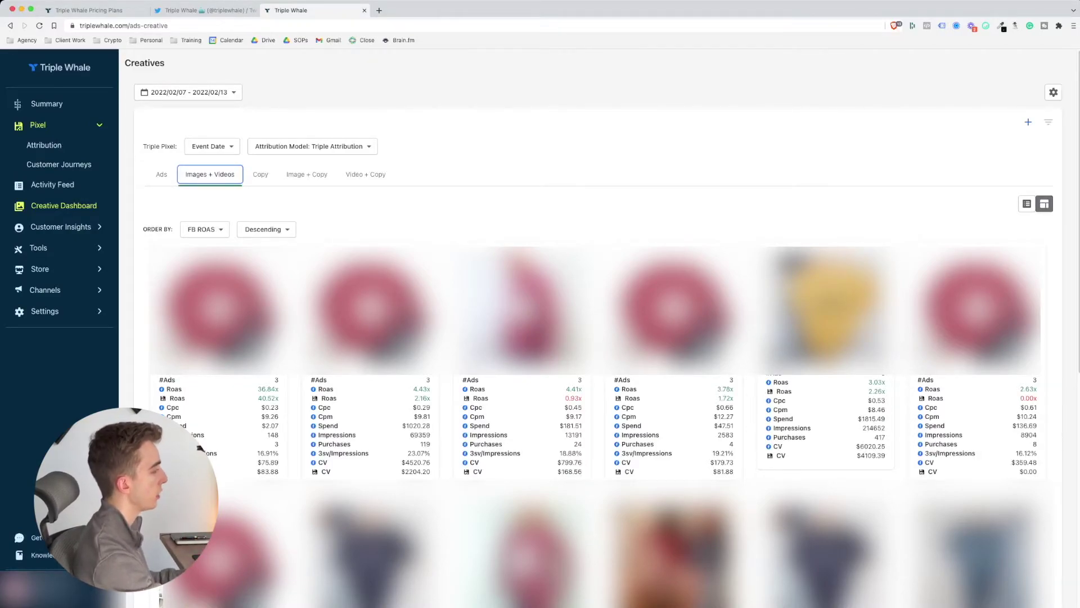
left_click(261, 174)
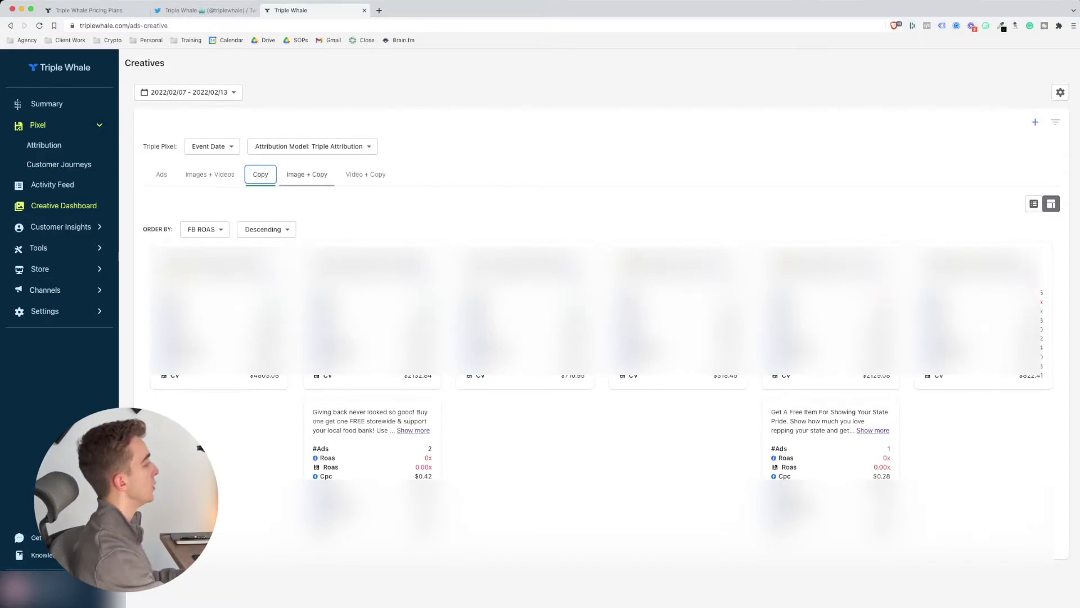
left_click(307, 174)
left_click(366, 174)
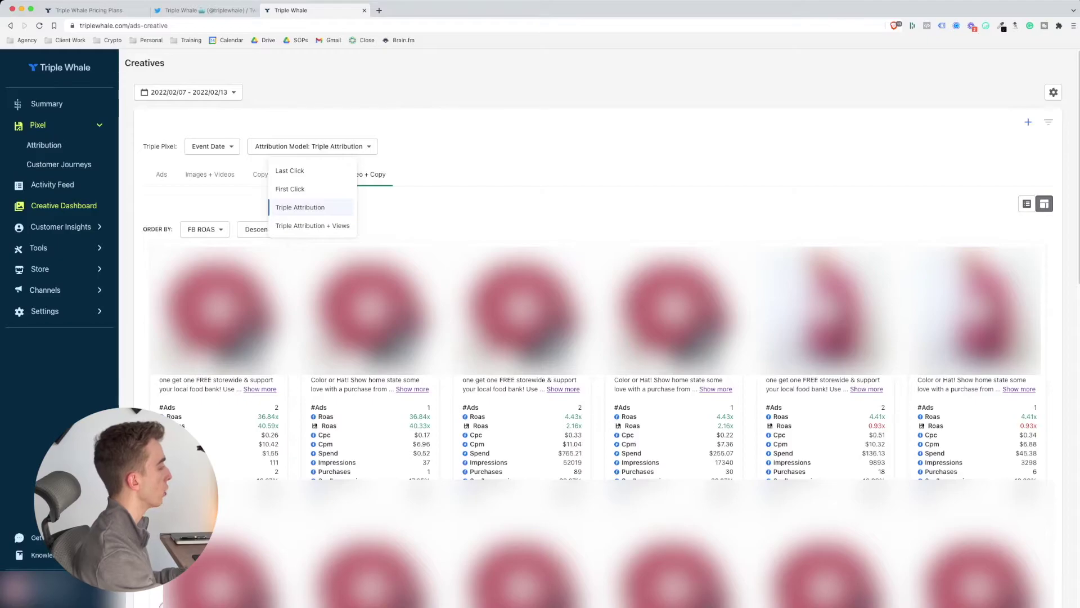
- Close the Attribution Model choices without changing the model
key("Escape")
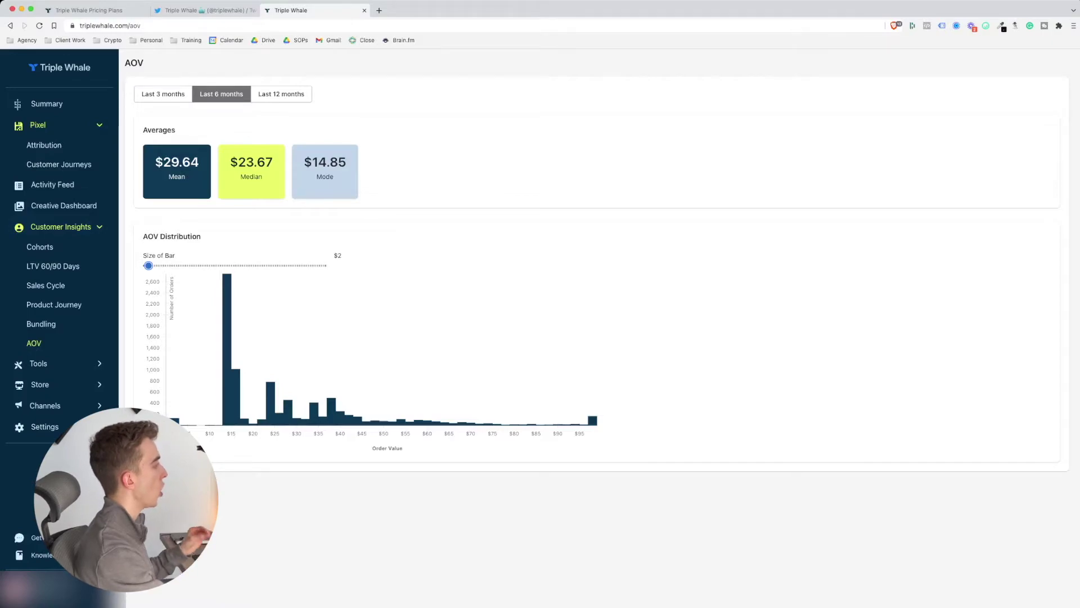
- Compare the $100/mo and $300/mo plans across the features, attribution and integrations tables on the Pricing page
key("super+1")
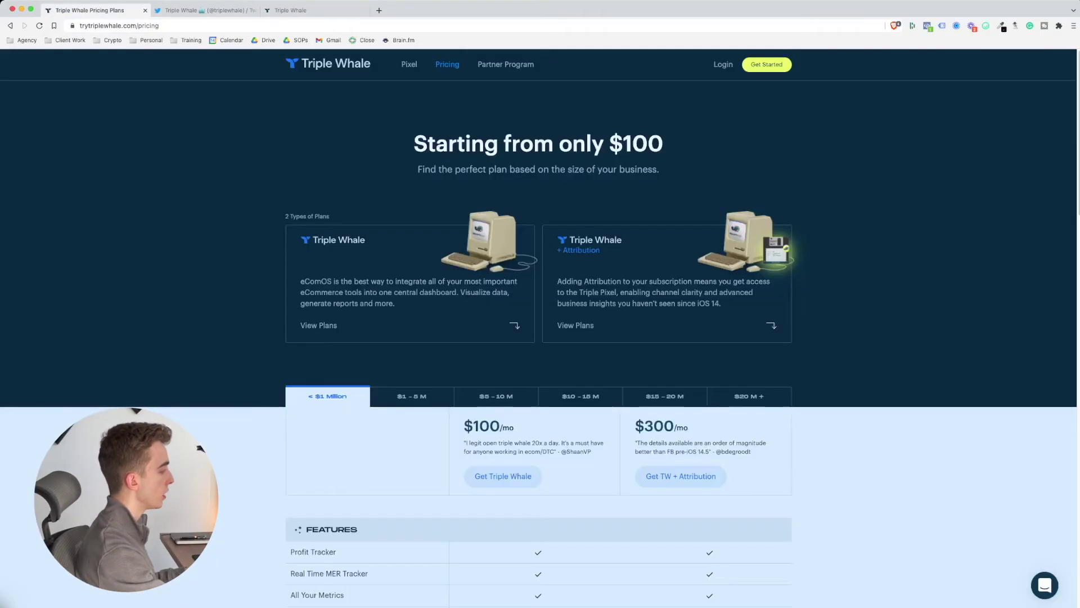
scroll(540, 327, "down", 5)
scroll(540, 338, "down", 4)
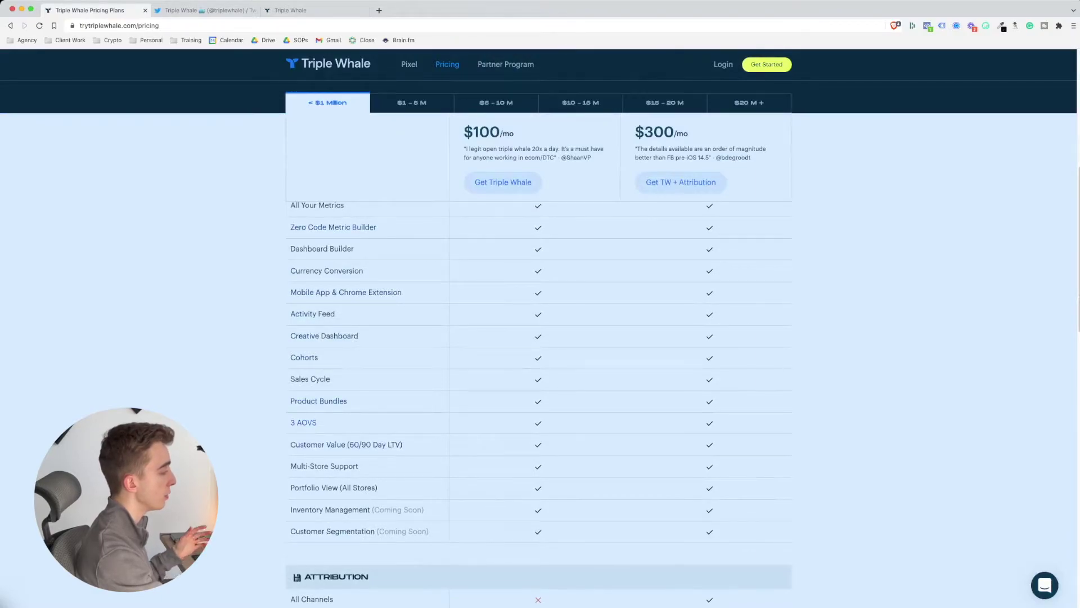
scroll(540, 394, "down", 7)
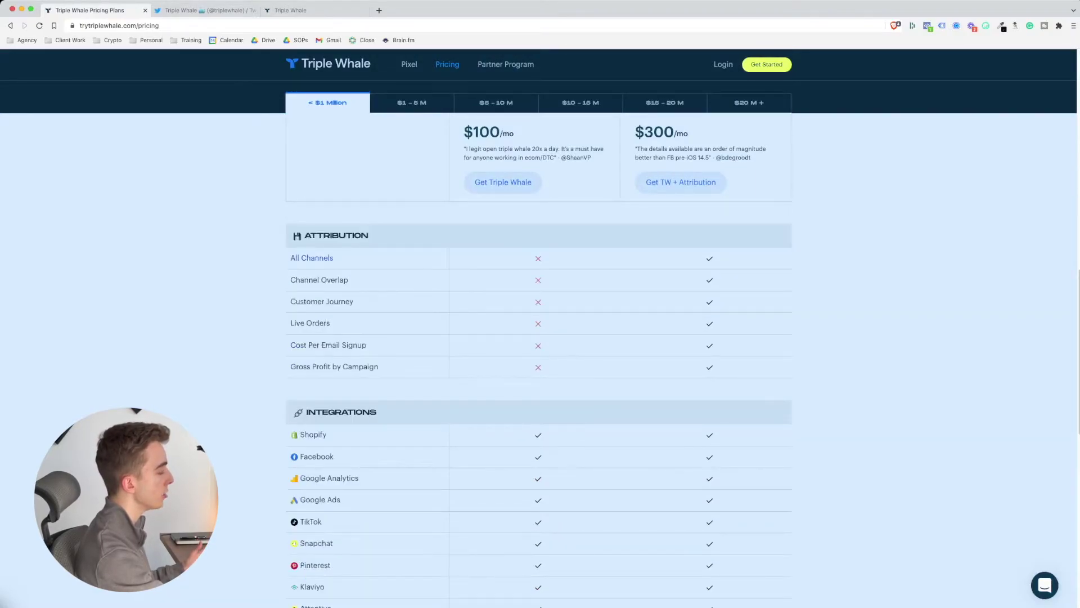
scroll(540, 360, "down", 5)
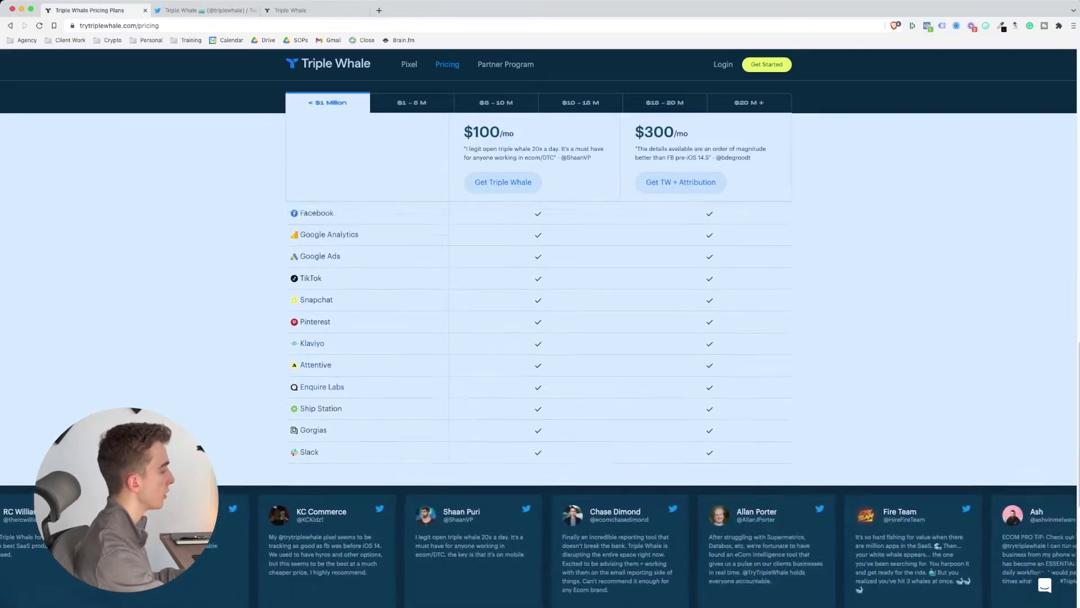
scroll(540, 360, "up", 5)
scroll(540, 394, "up", 5)
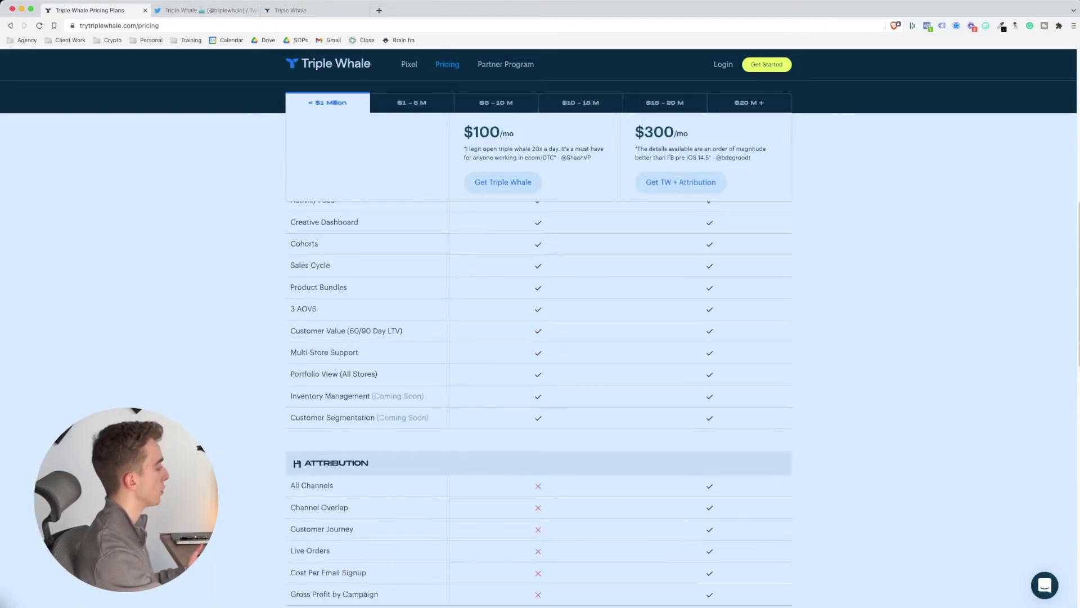
scroll(540, 394, "down", 2)
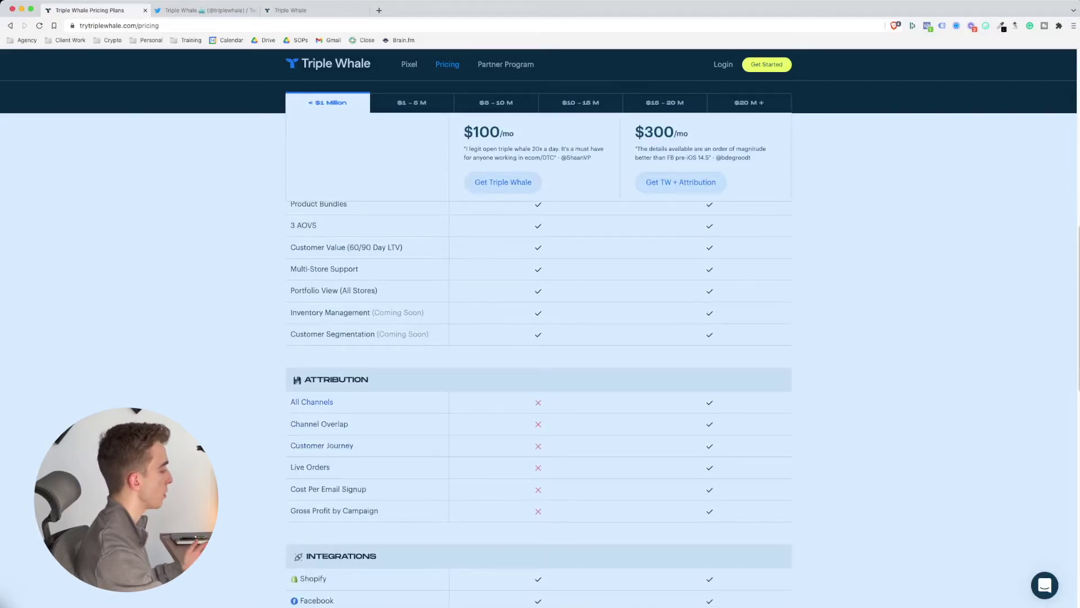
scroll(540, 405, "up", 2)
scroll(540, 405, "down", 3)
scroll(540, 405, "up", 3)
scroll(540, 405, "up", 1)
scroll(540, 393, "up", 4)
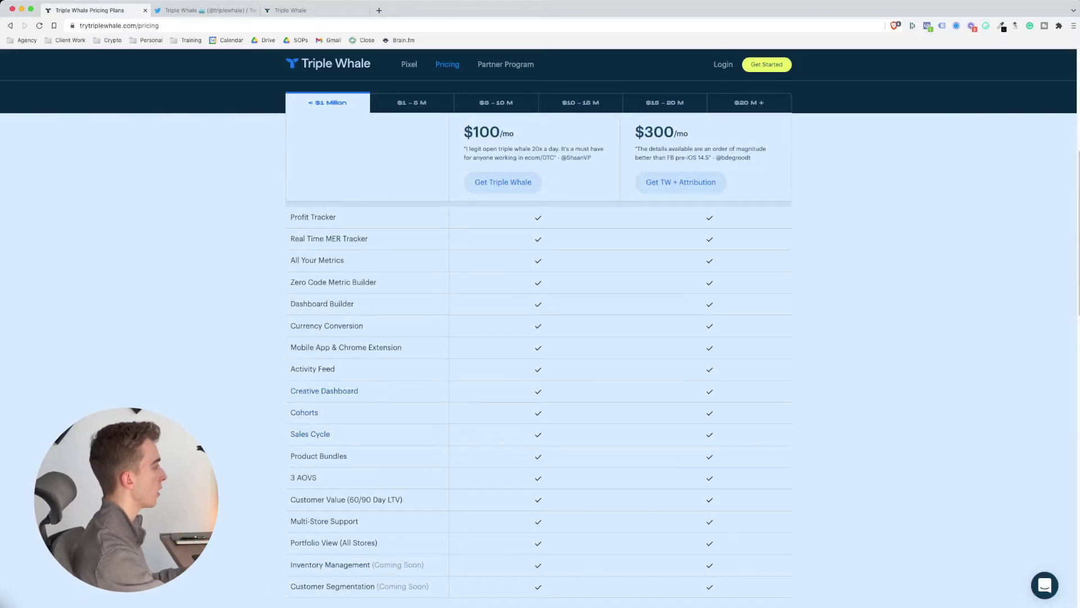
- Return to the dashboard's AOV page and open the Forecasting Calculator
left_click(298, 10)
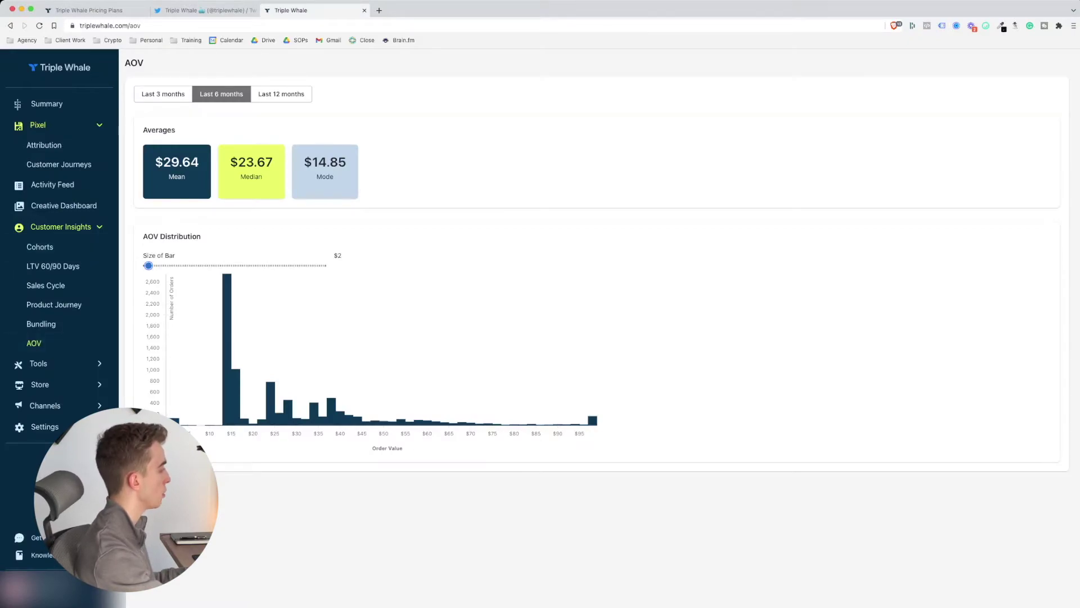
mouse_move(227, 281)
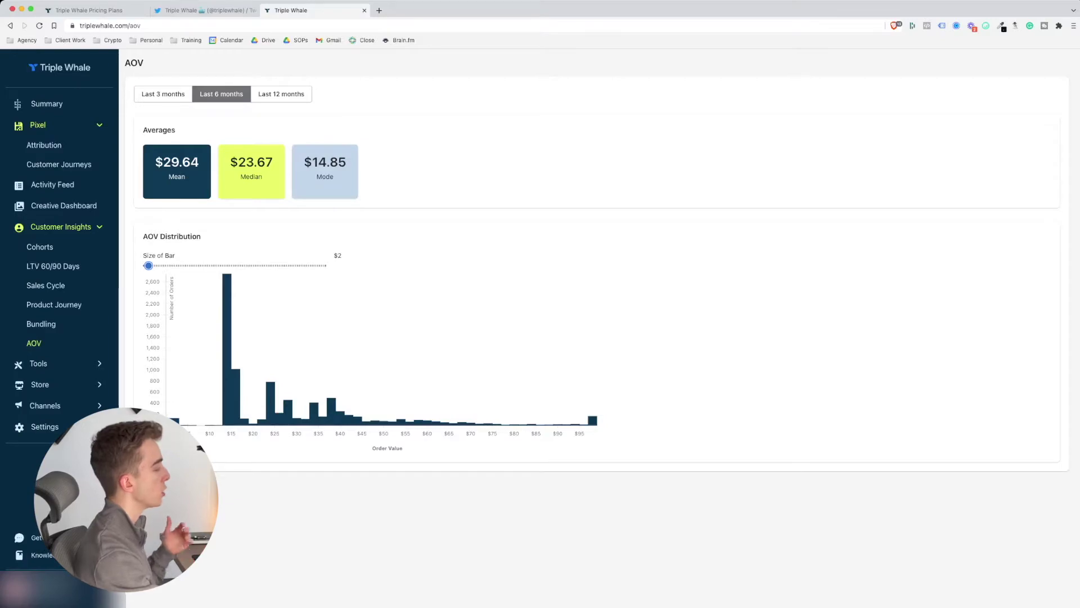
left_click(39, 362)
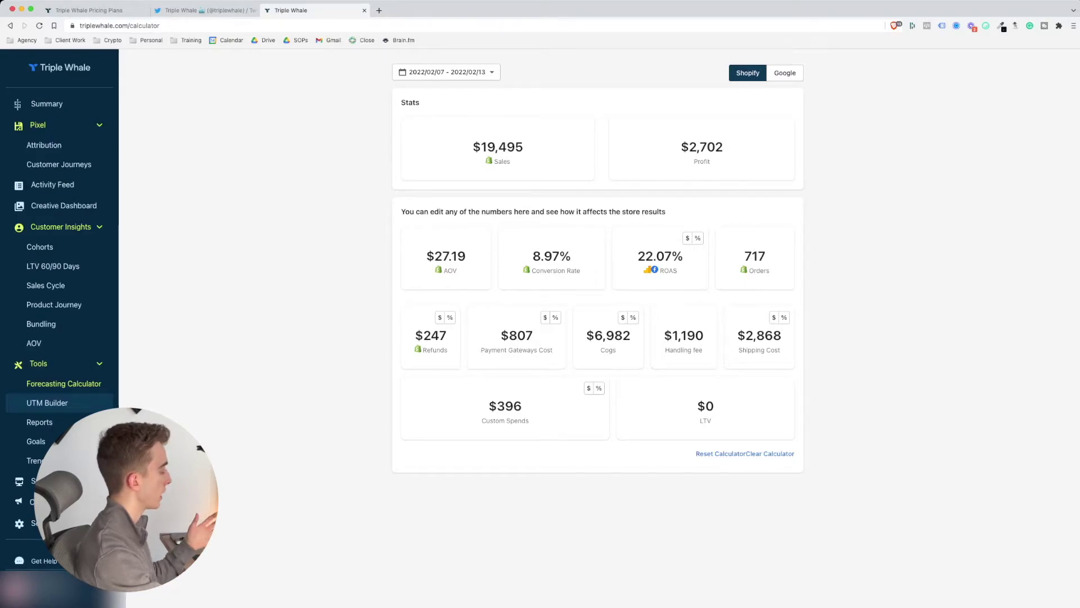
- Open the UTM Builder and view the Google Ads, TikTok, Snapchat and Pinterest UTM parameters
left_click(47, 402)
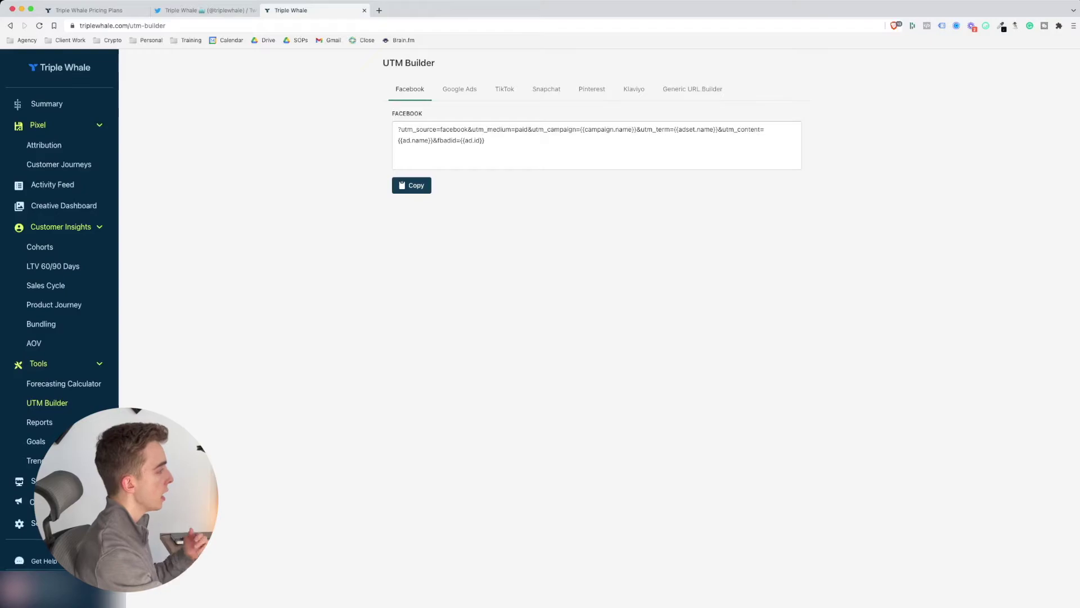
left_click(459, 89)
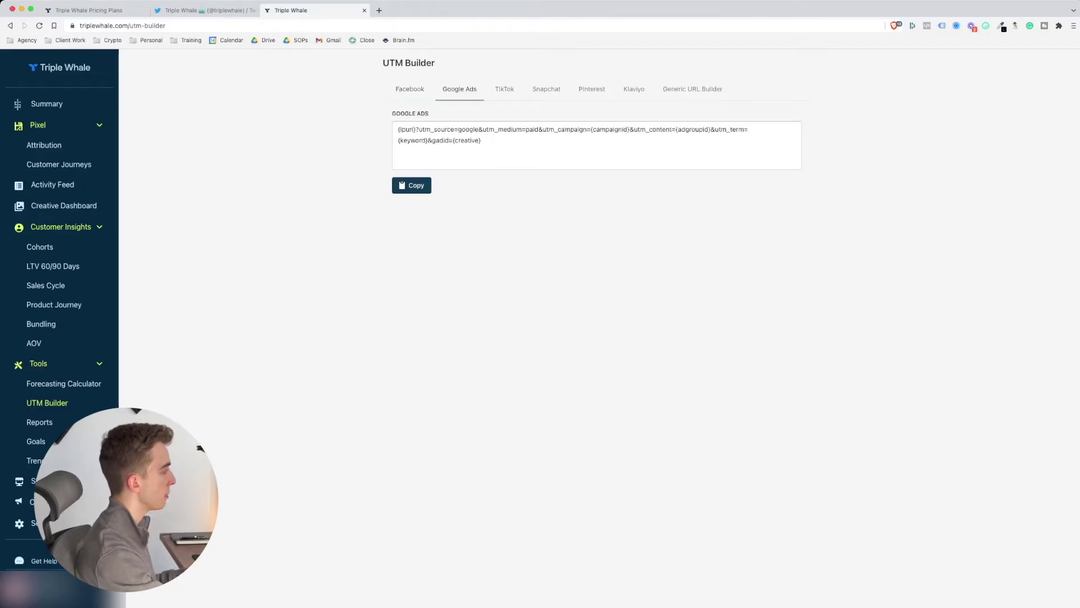
left_click(504, 89)
left_click(546, 89)
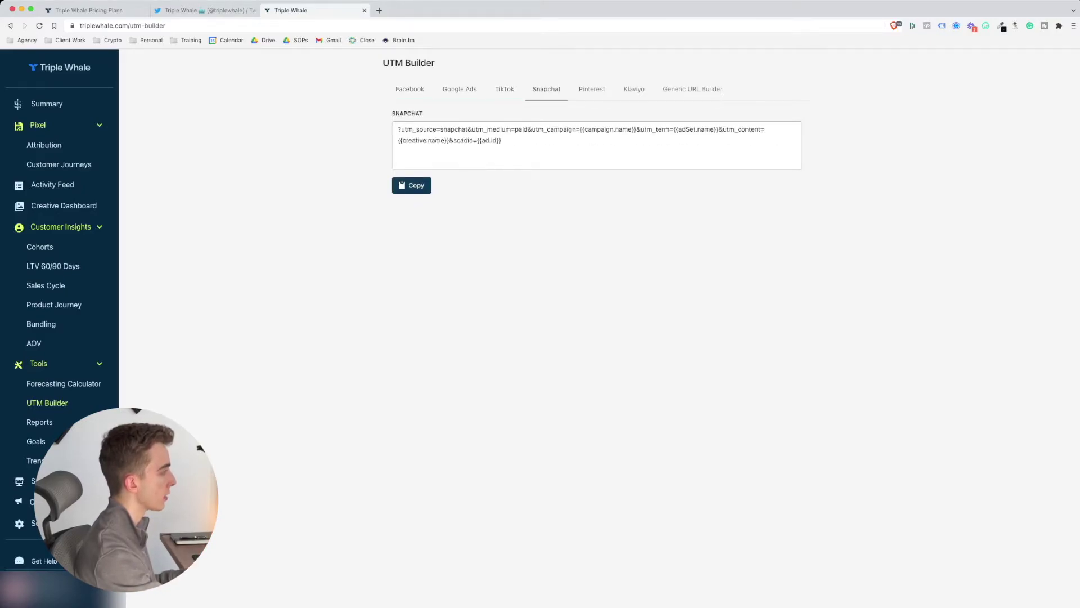
left_click(592, 88)
- Check Klaviyo's tracking instructions, show the Facebook UTM string, then go to Reports
left_click(634, 89)
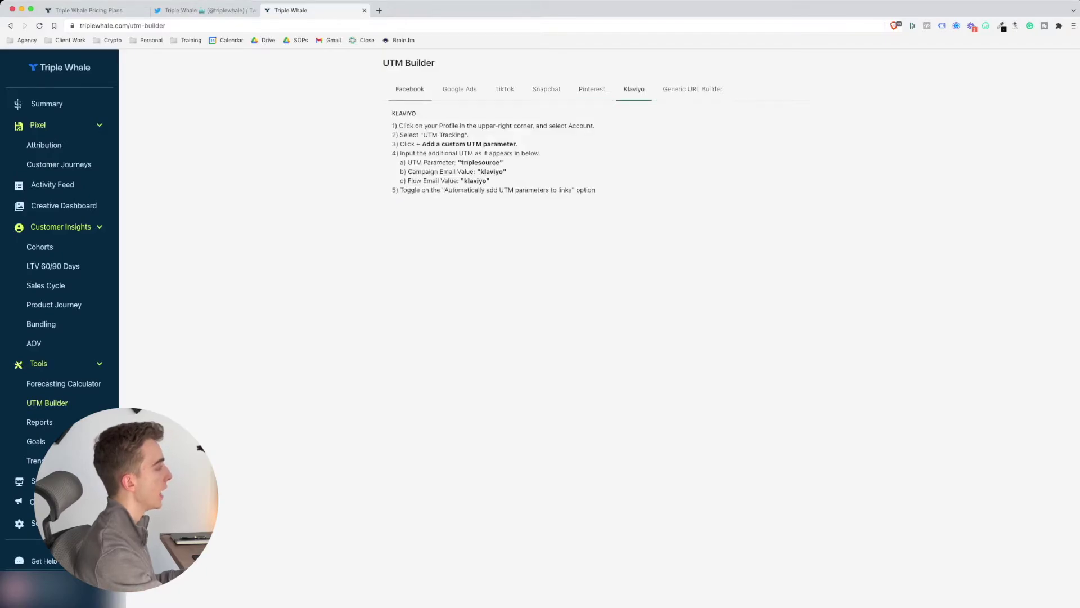
left_click(409, 88)
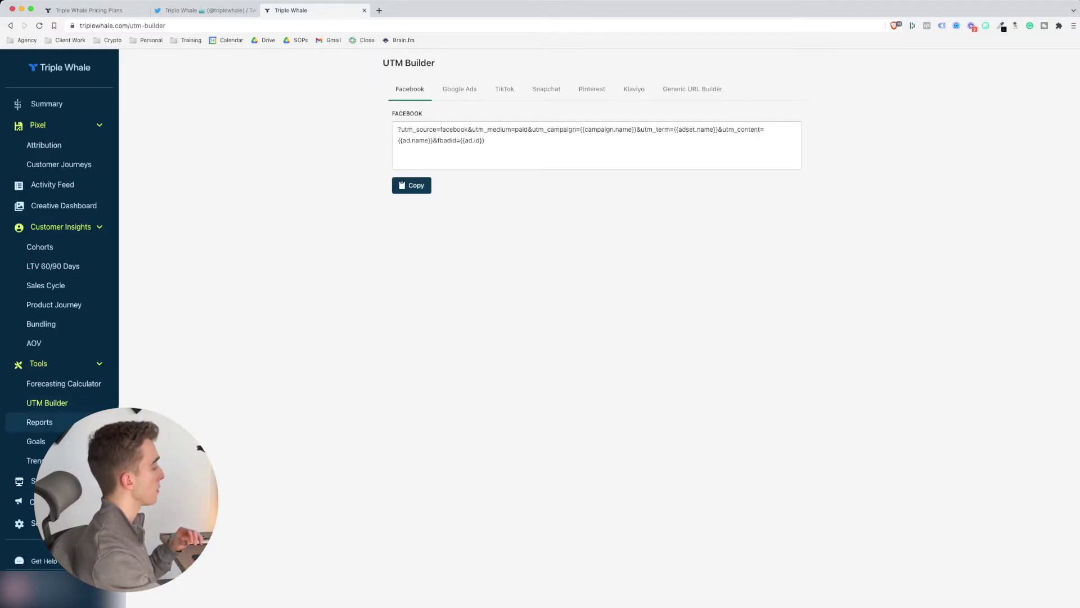
left_click(39, 422)
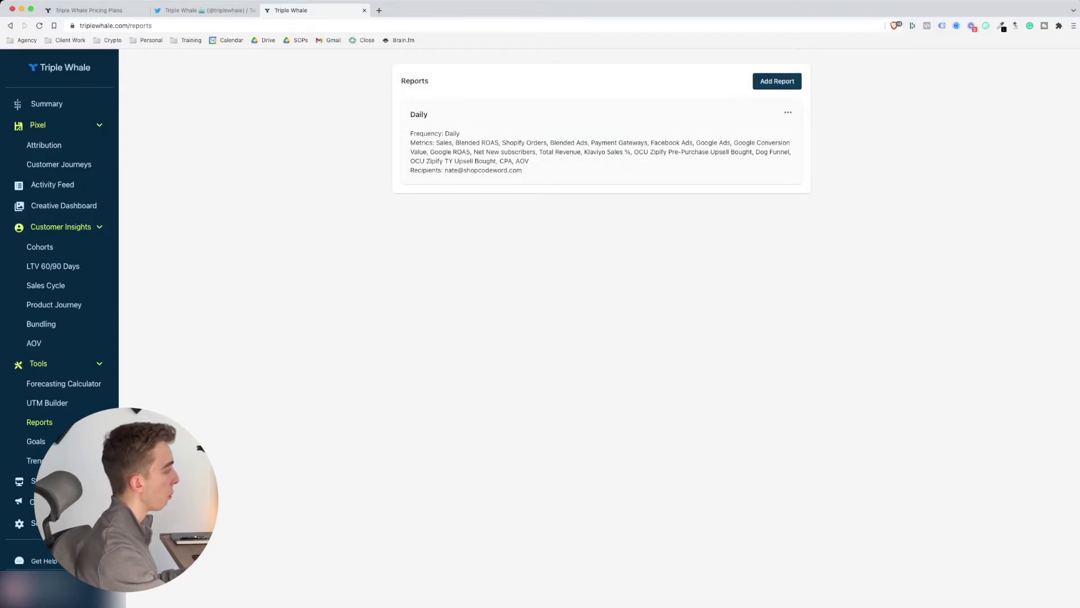
left_click(777, 81)
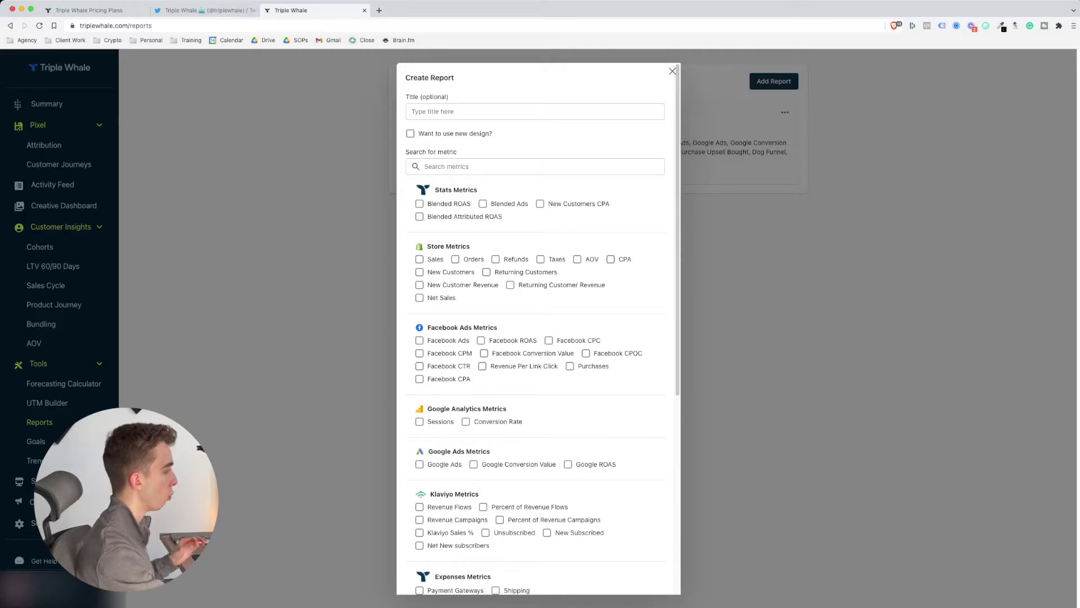
scroll(537, 338, "down", 6)
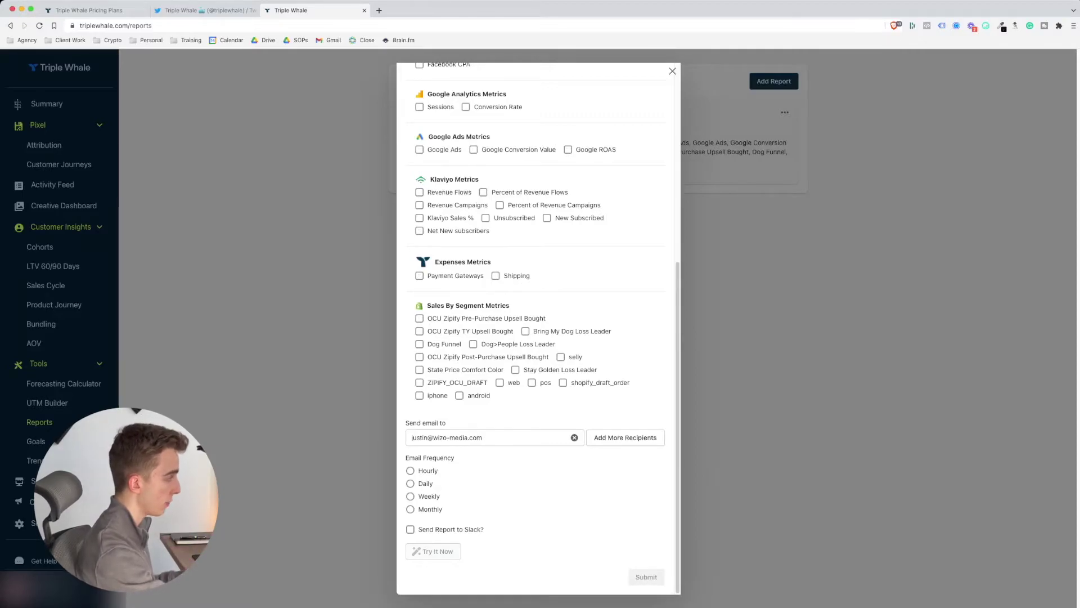
key("Escape")
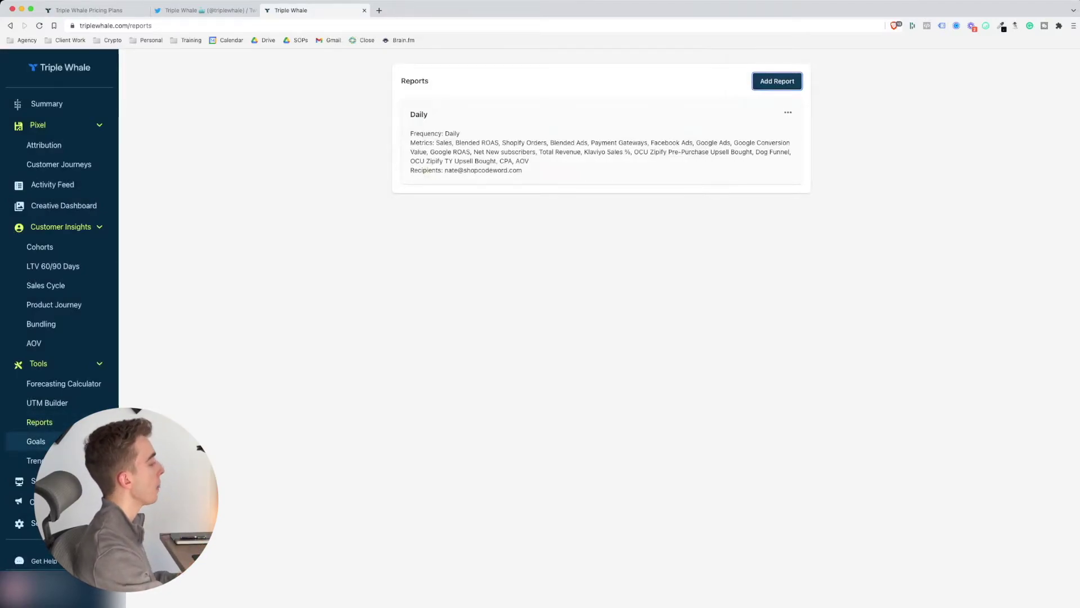
left_click(36, 441)
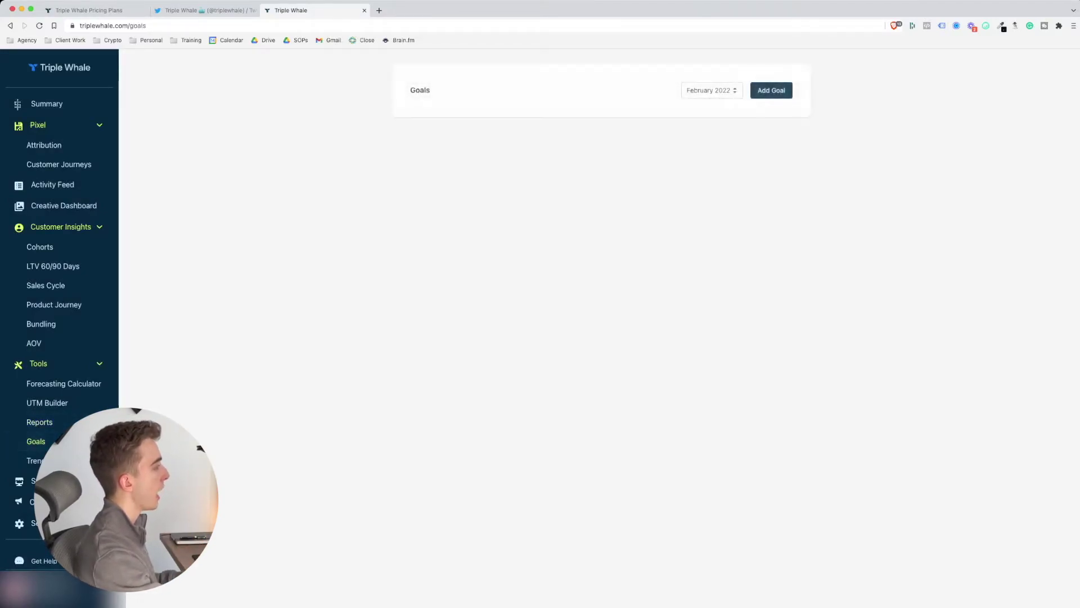
- Start a new goal and pick its stat, discard the form, and go to the Trends charts
left_click(771, 90)
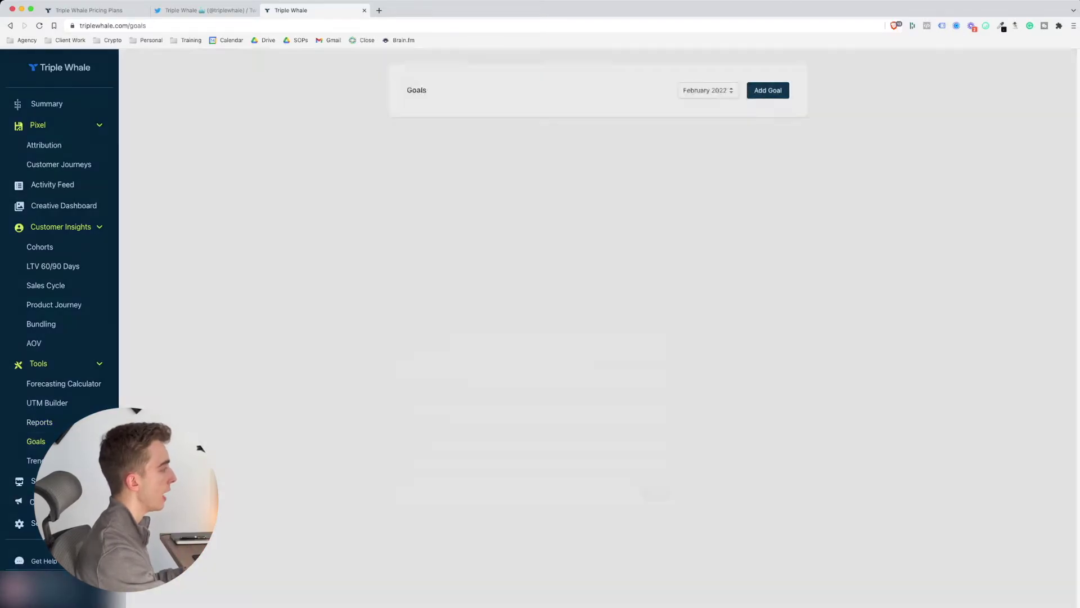
left_click(539, 306)
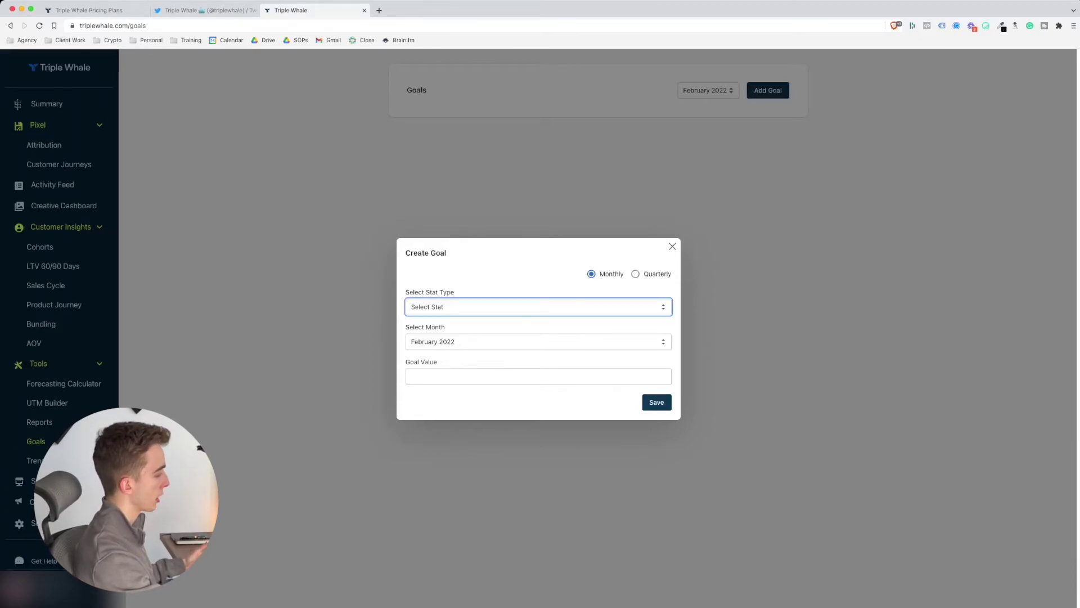
left_click(672, 246)
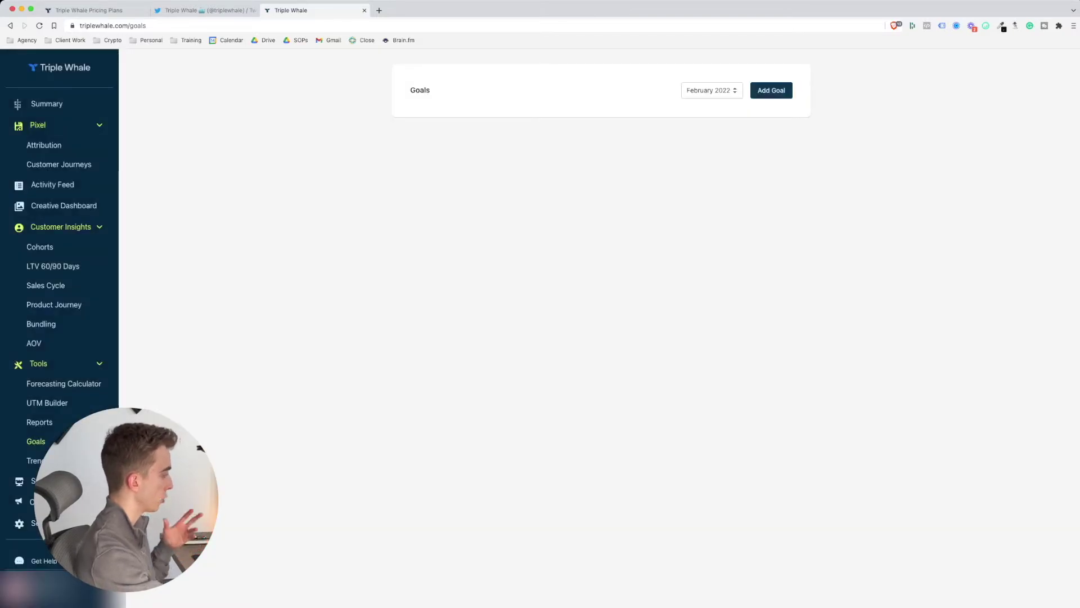
left_click(33, 460)
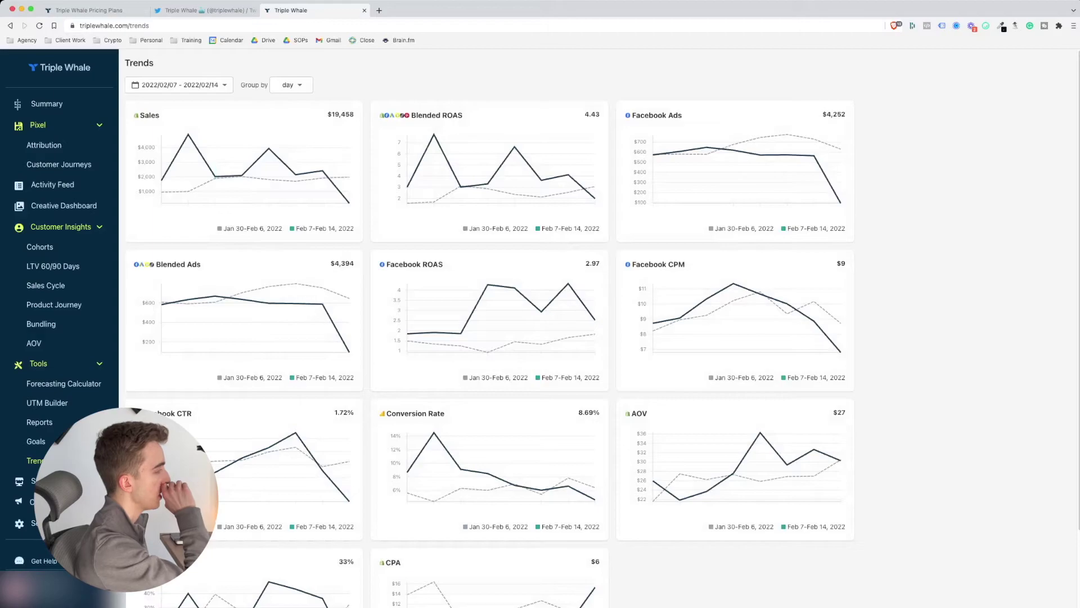
mouse_move(840, 167)
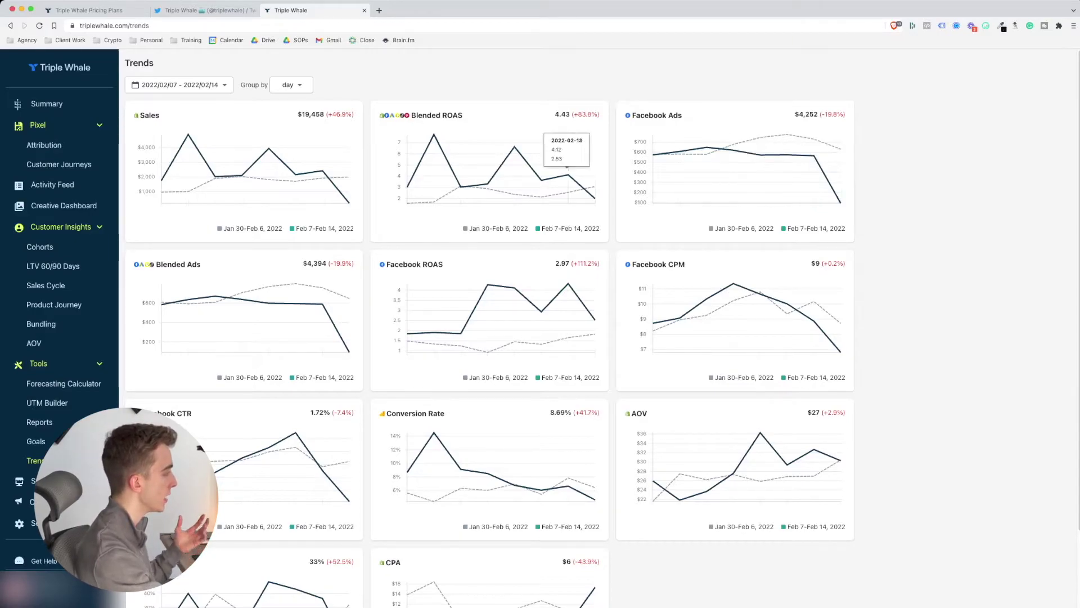
mouse_move(594, 167)
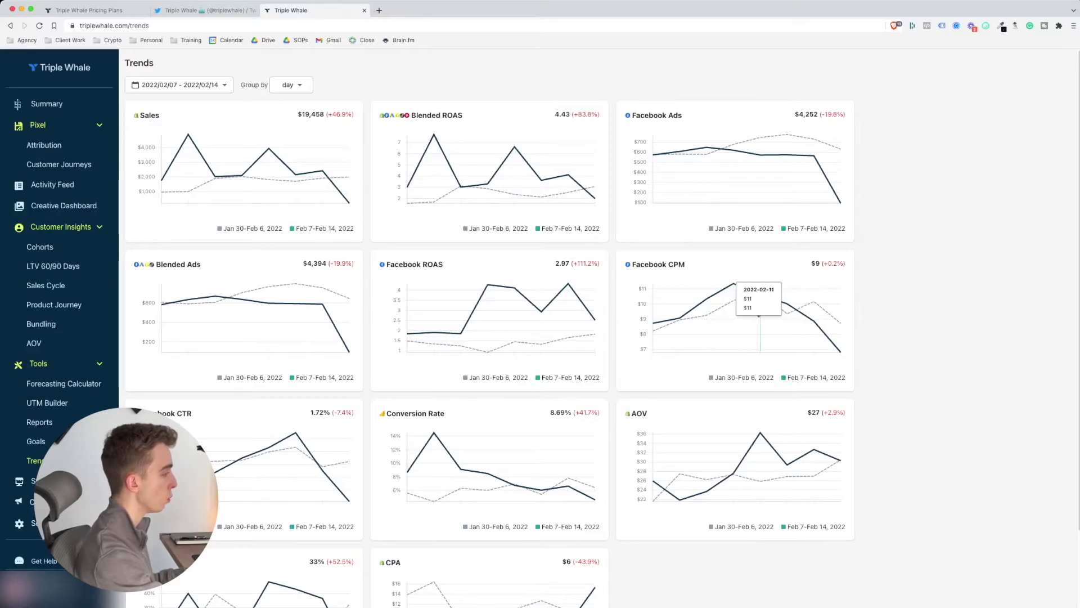
scroll(759, 365, "down", 1)
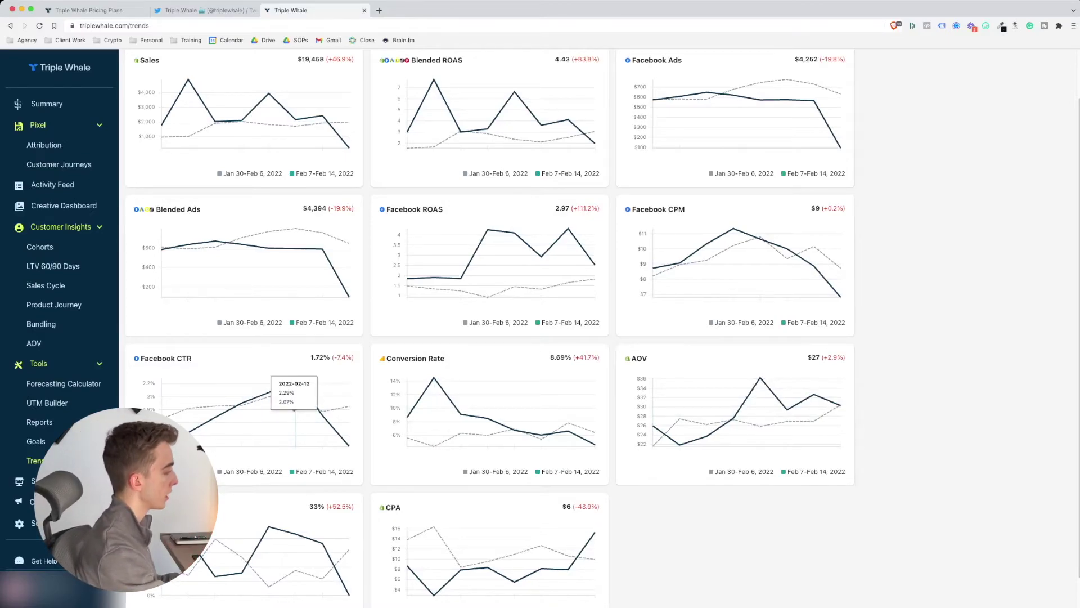
scroll(295, 405, "down", 1)
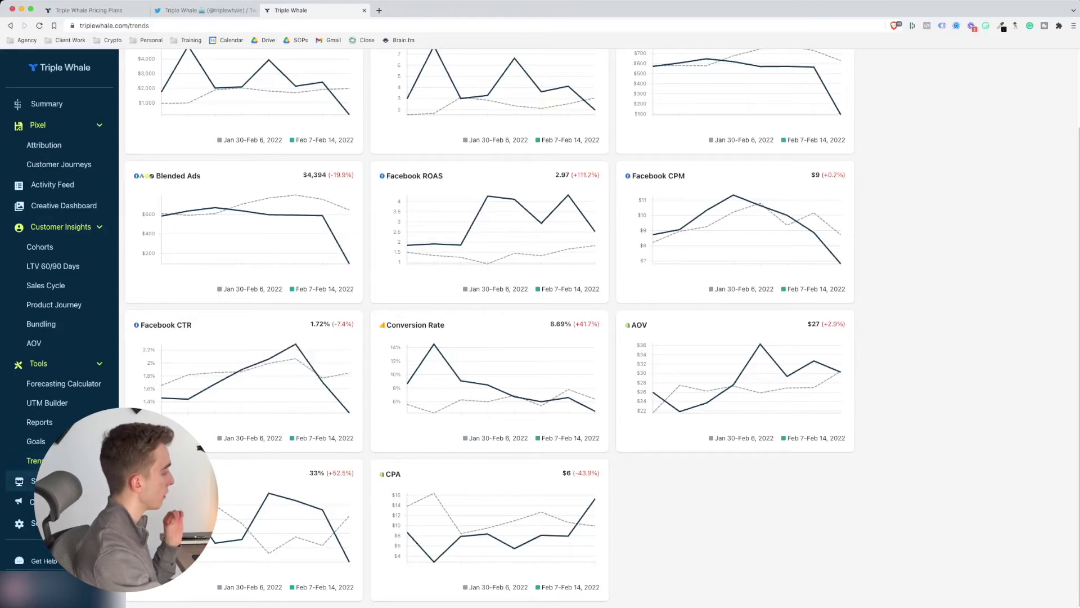
- Expand the Channels list and open the Facebook campaign breakdown under Pixel Attribution
left_click(45, 502)
scroll(56, 360, "down", 3)
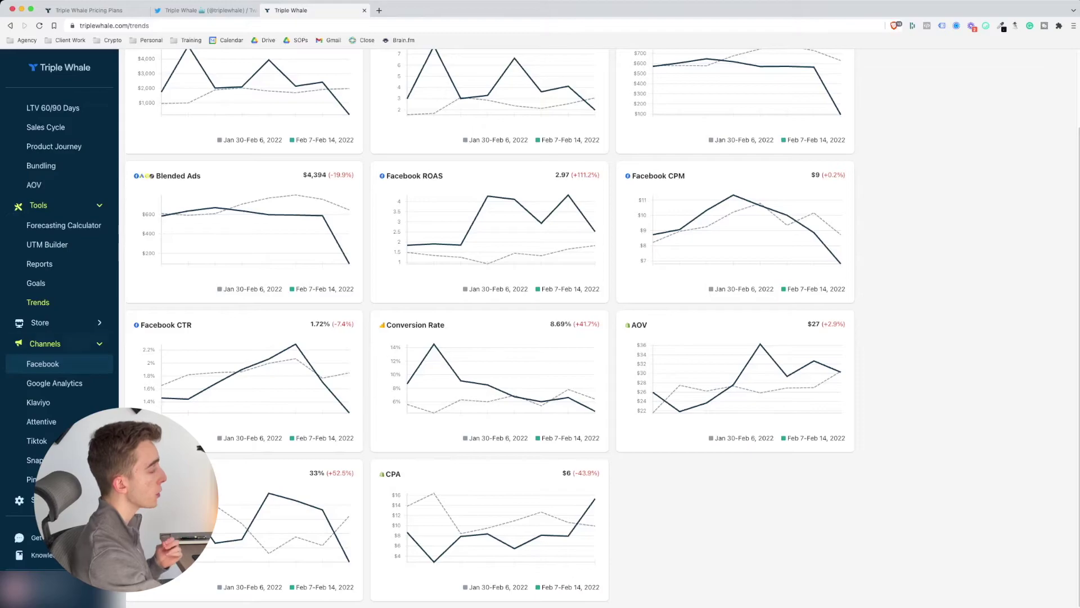
scroll(59, 349, "up", 5)
scroll(59, 360, "down", 5)
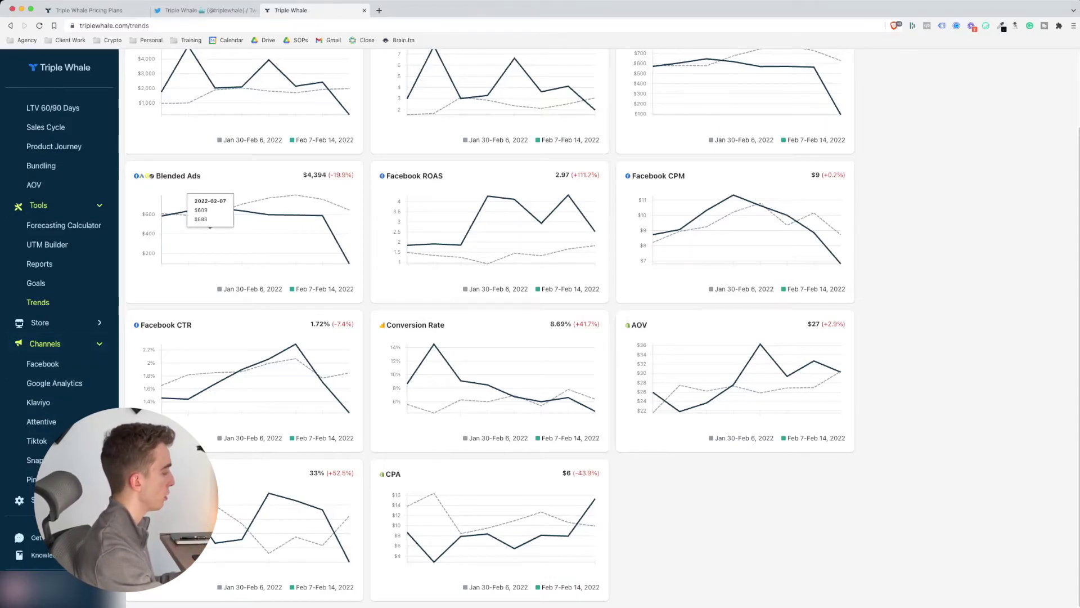
scroll(59, 264, "up", 5)
scroll(59, 402, "down", 5)
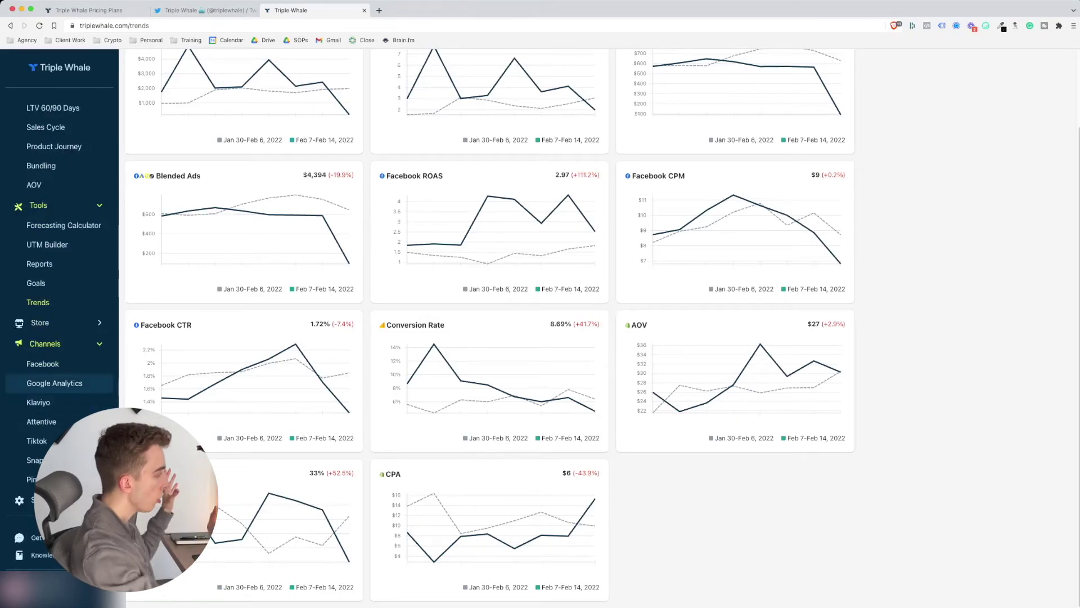
scroll(59, 383, "up", 5)
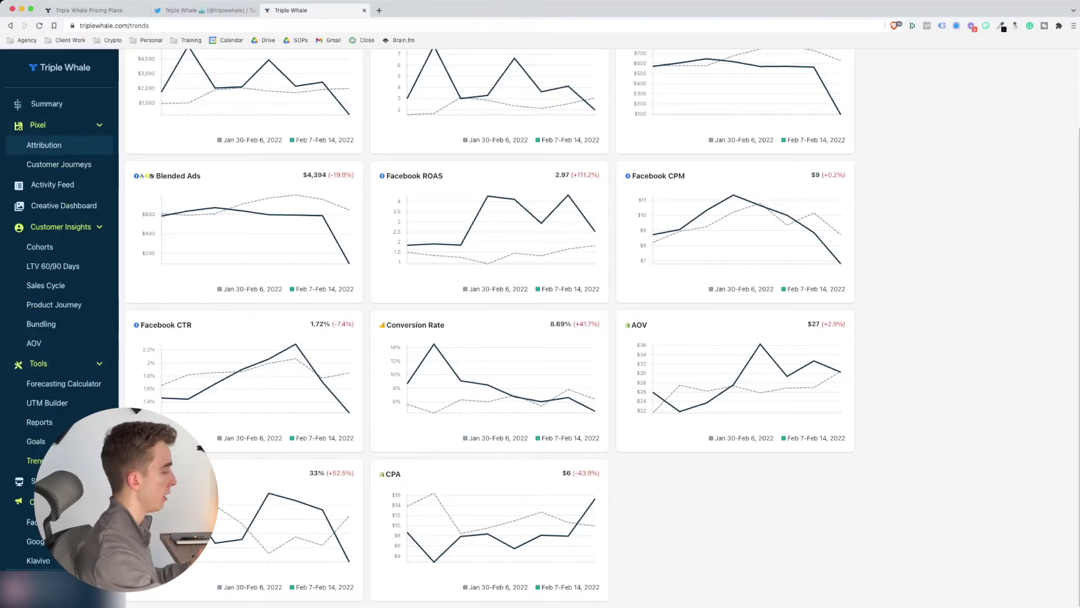
left_click(43, 144)
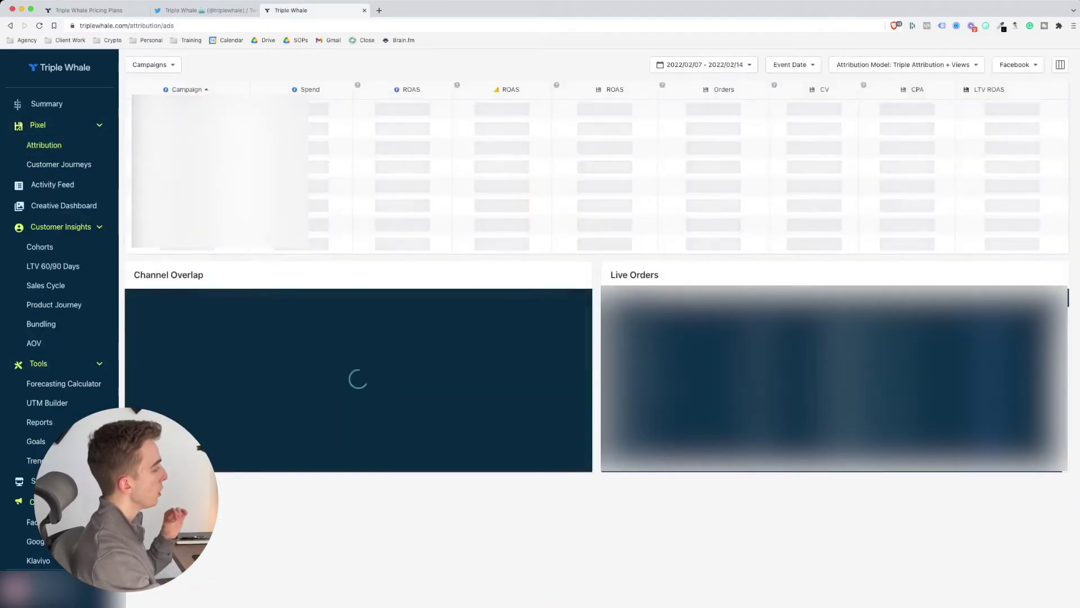